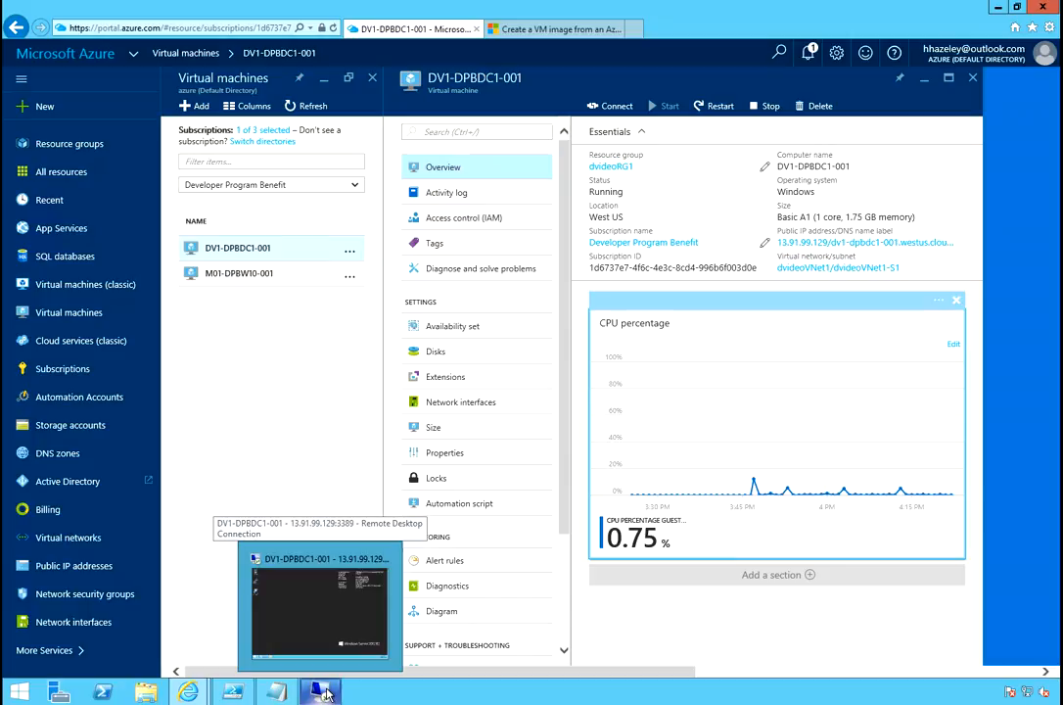
Bring up the remote session on DV1-DPBDC1-001 and launch Server Manager's dashboard.
click(328, 692)
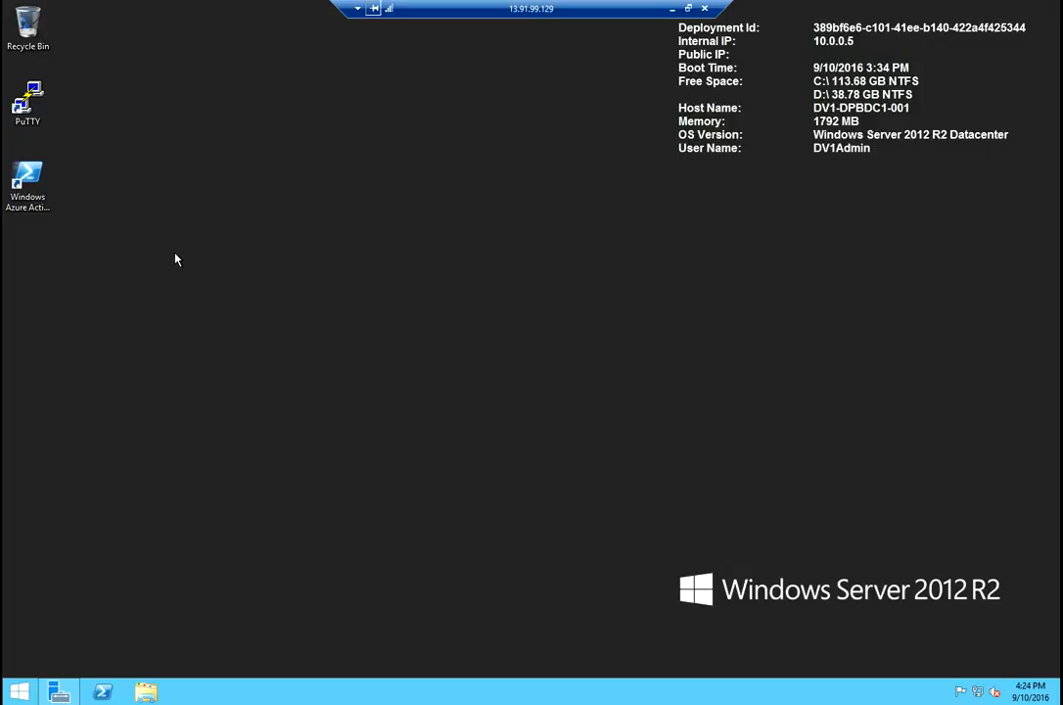
click(60, 693)
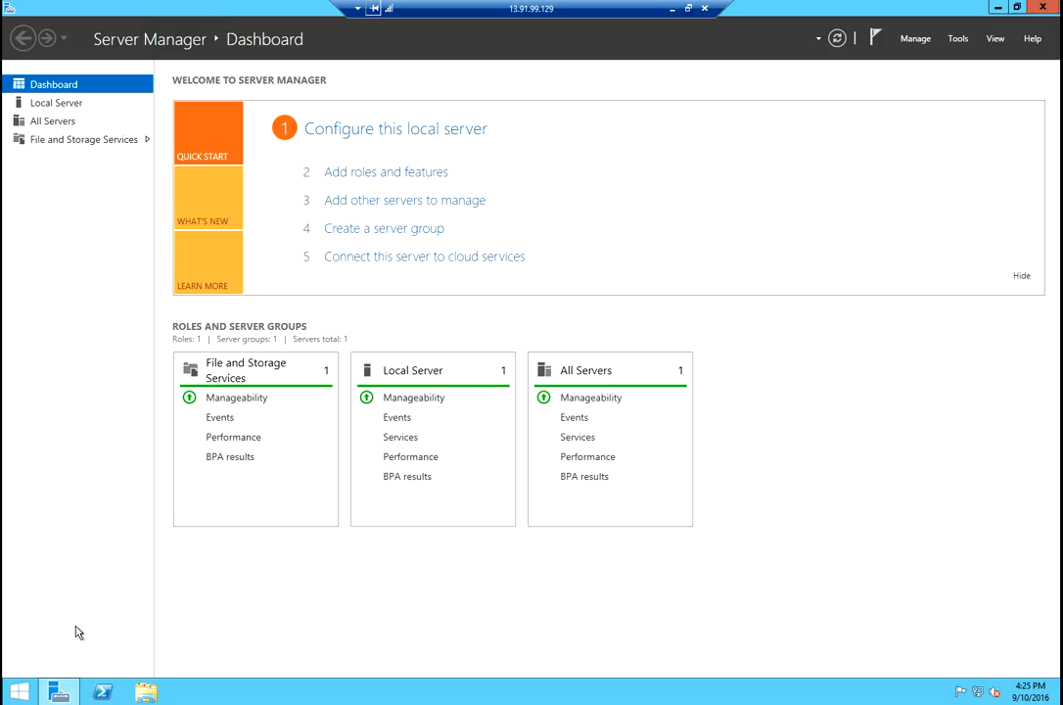
Launch the Add Roles and Features Wizard from Server Manager's Manage menu.
click(959, 43)
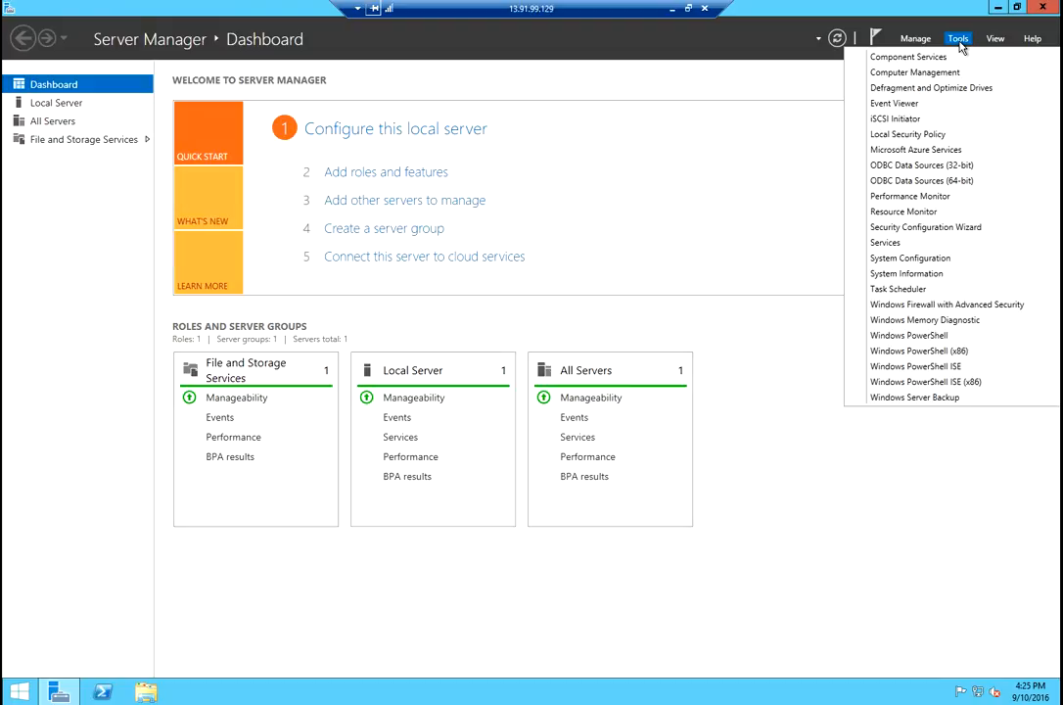
click(914, 41)
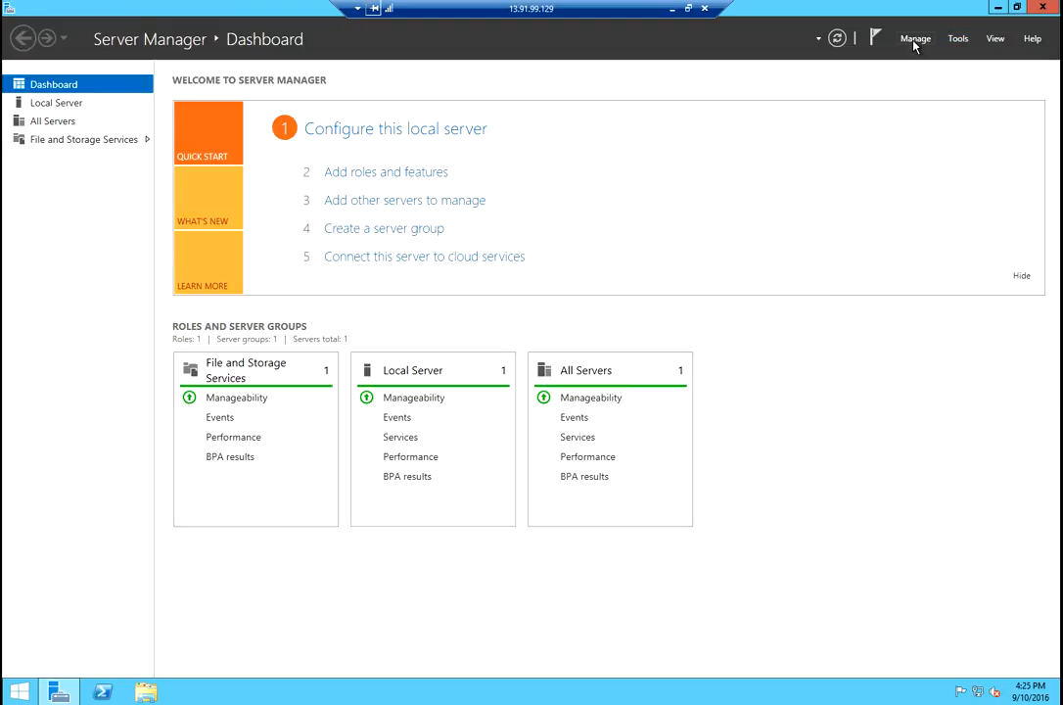
click(914, 41)
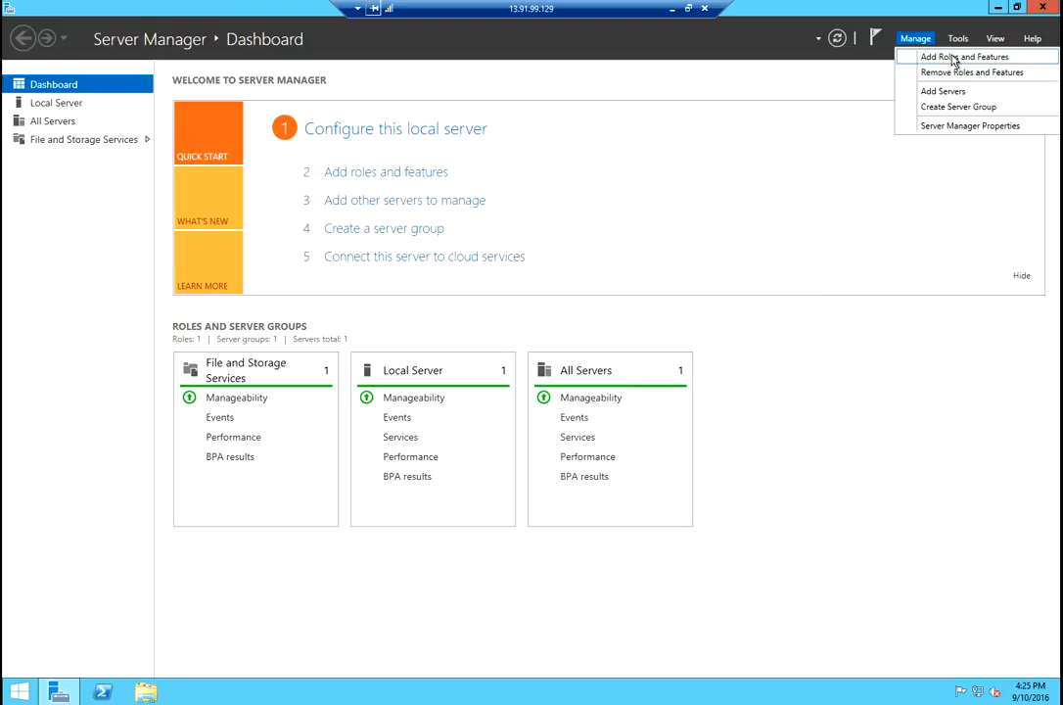
click(952, 57)
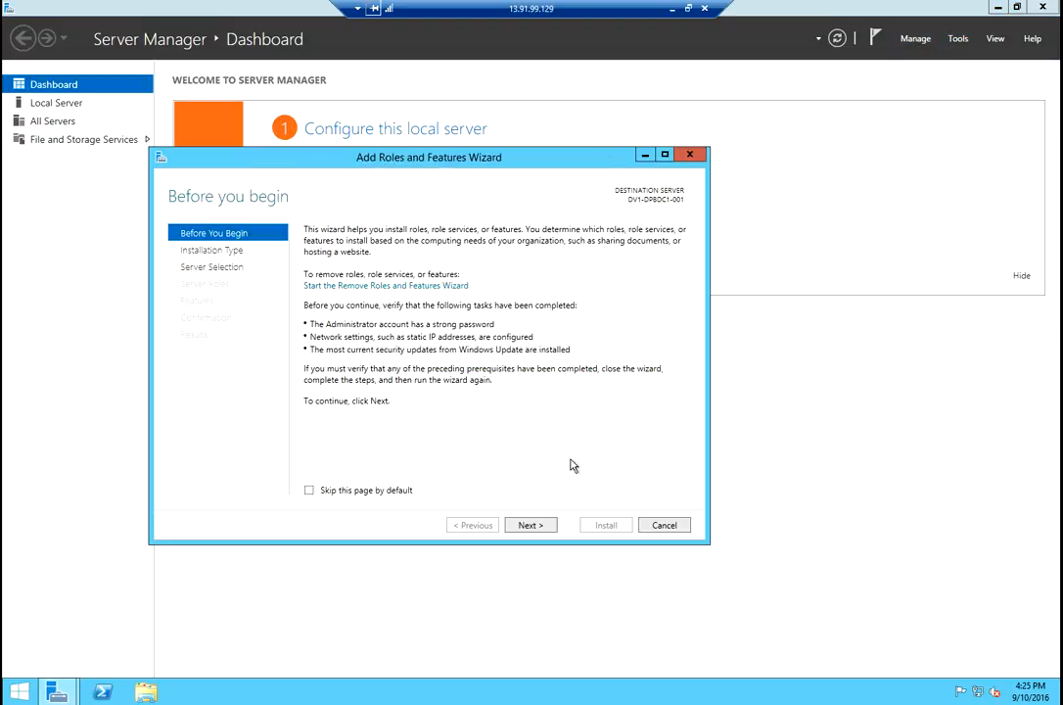
Advance the wizard with role-based installation on server DV1-DPBDC1-001 to the roles list.
click(544, 527)
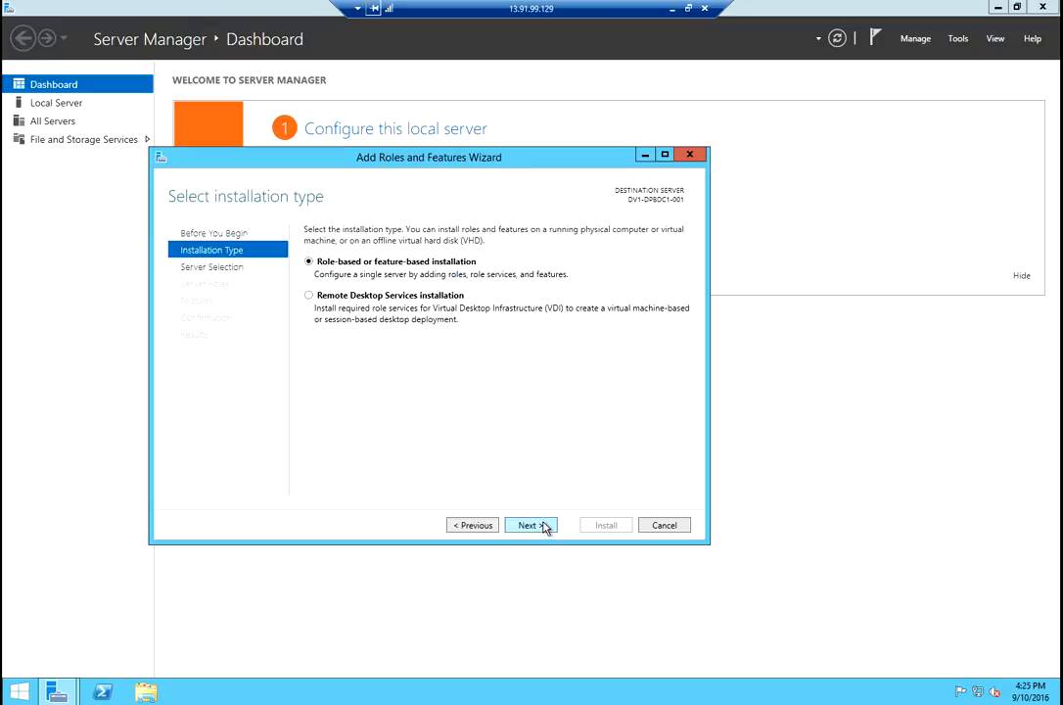
click(529, 524)
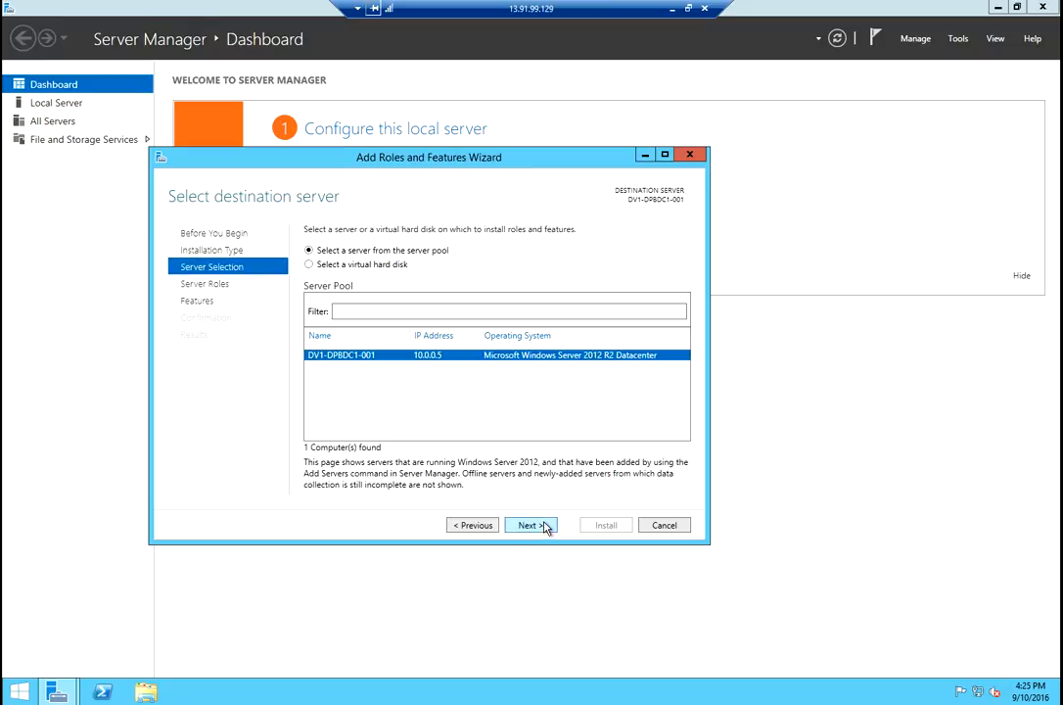
click(530, 525)
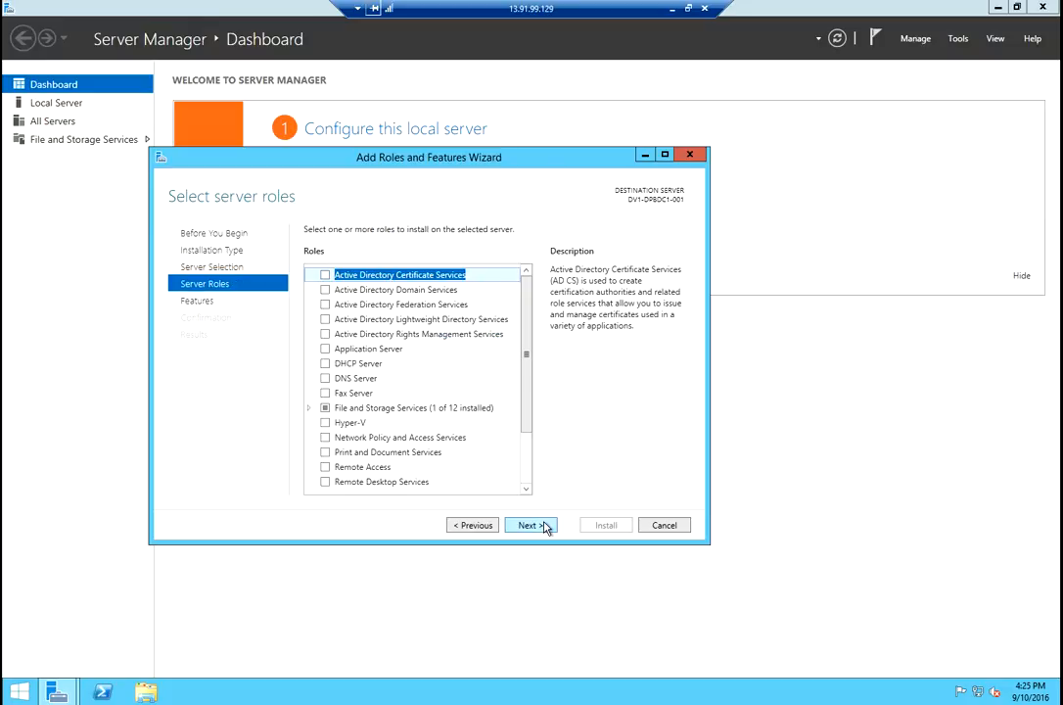
Select Active Directory Domain Services and DNS Server with their tools, accepting the static-IP warning.
click(323, 291)
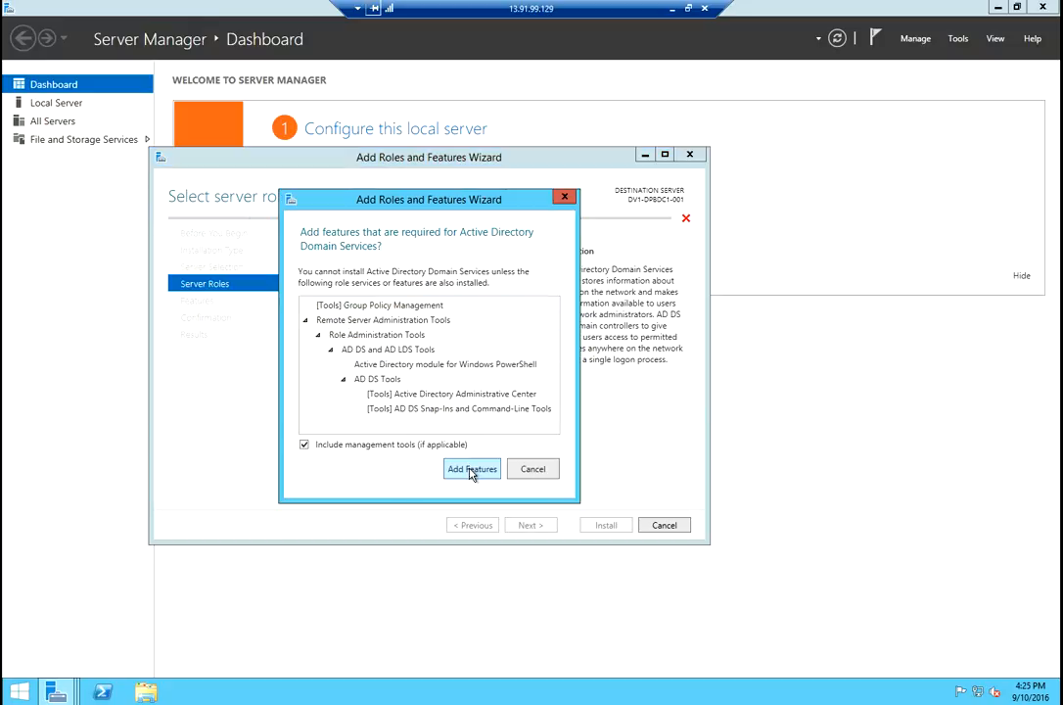
click(471, 470)
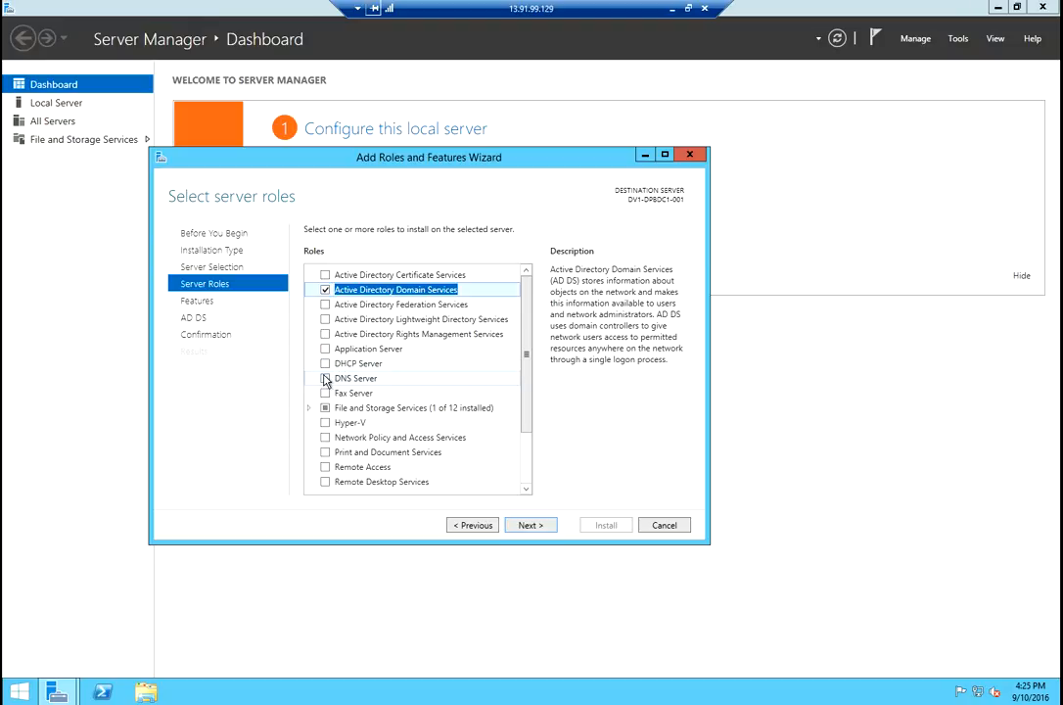
click(325, 378)
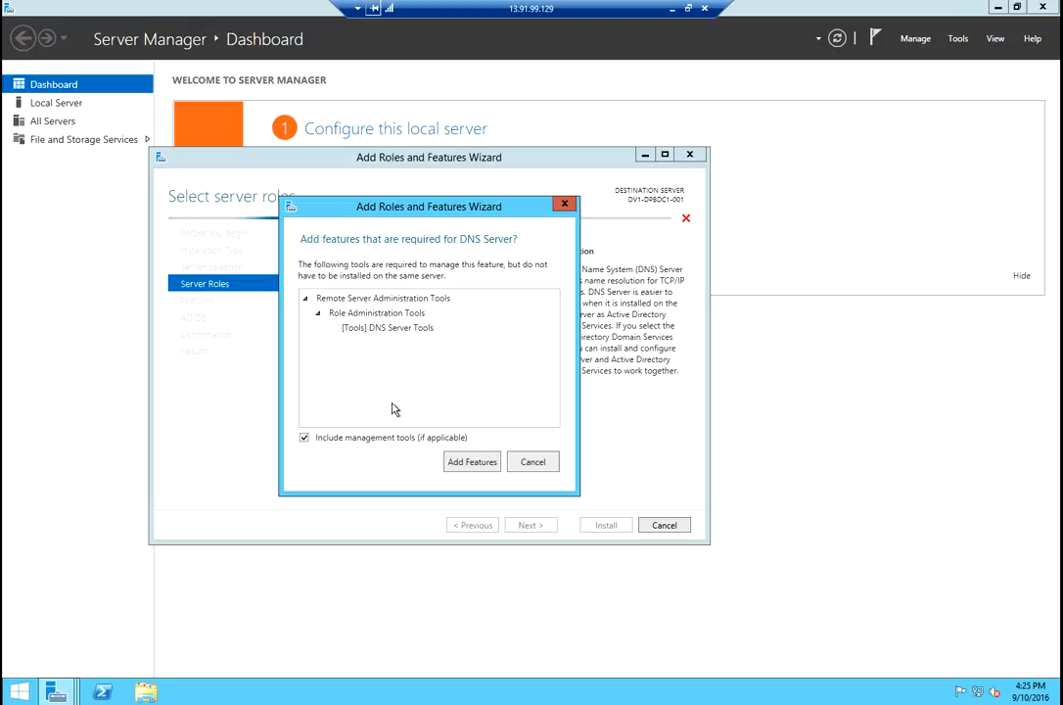
click(471, 462)
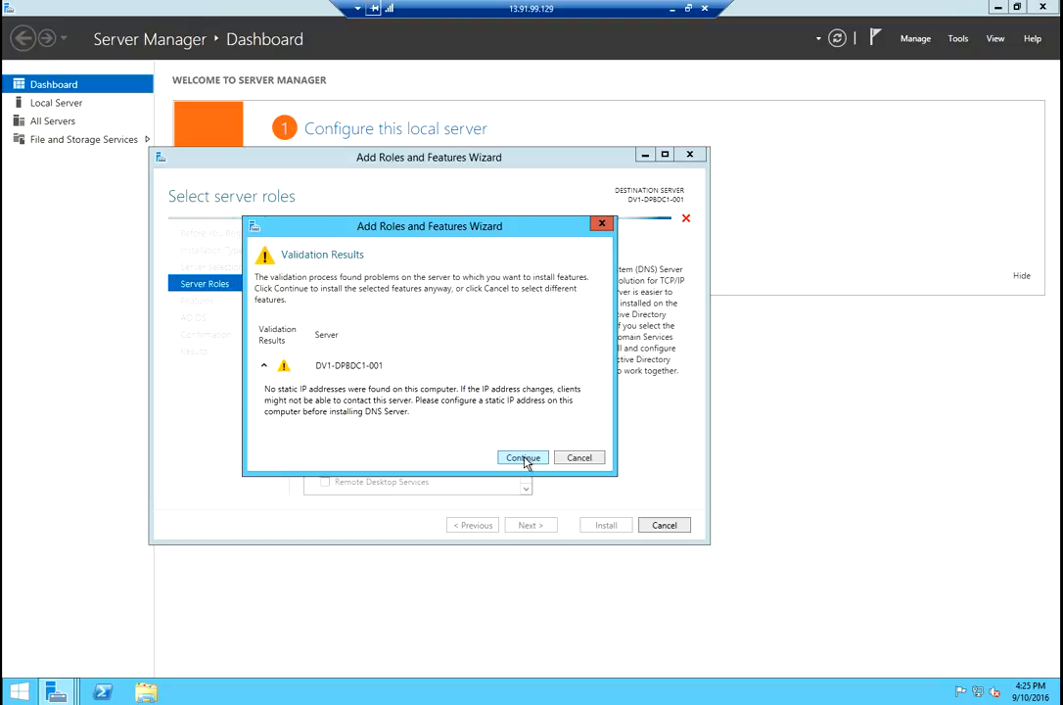
click(524, 458)
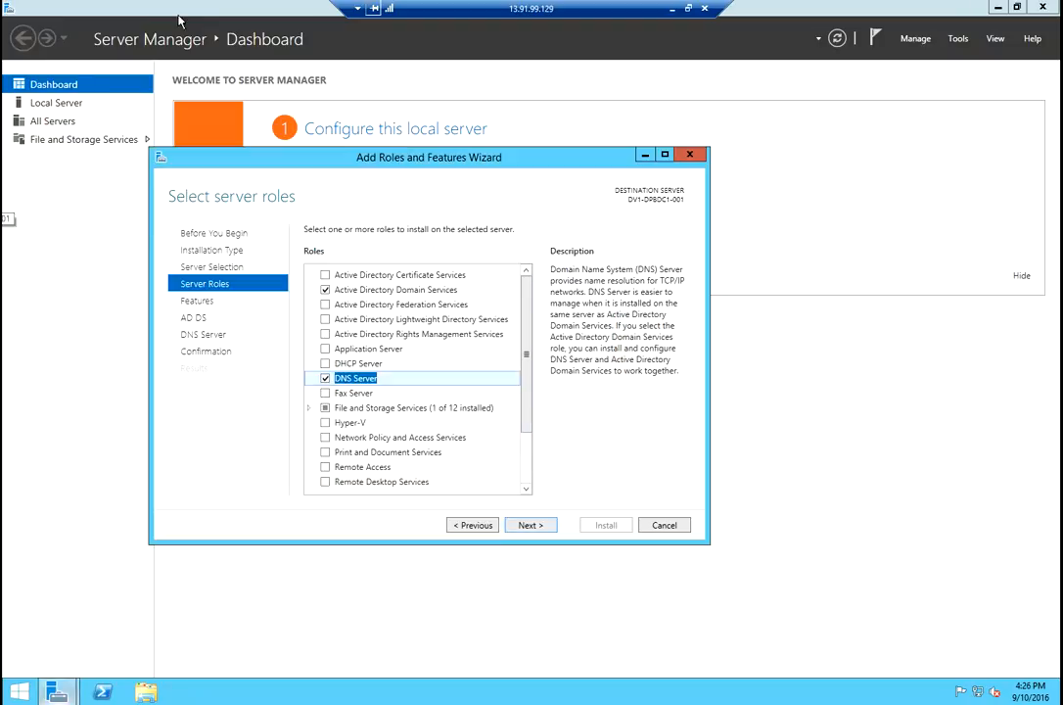
In Azure, open the ipconfig1 settings of network interface dv1-dpbdc1-001392.
click(671, 12)
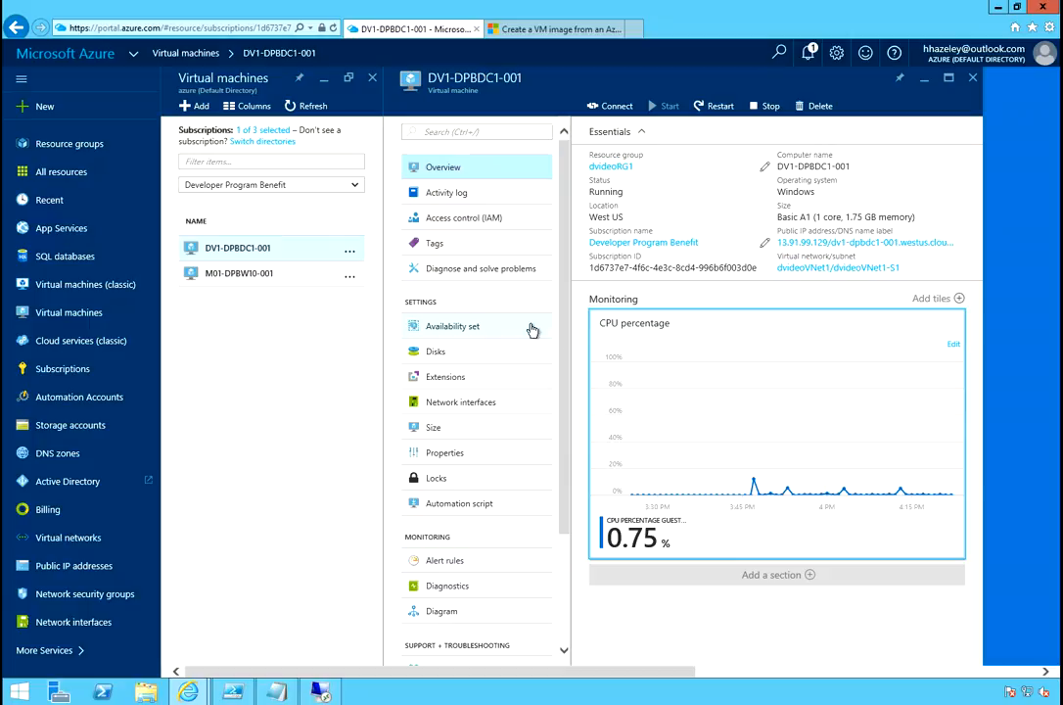
drag(564, 352, 554, 309)
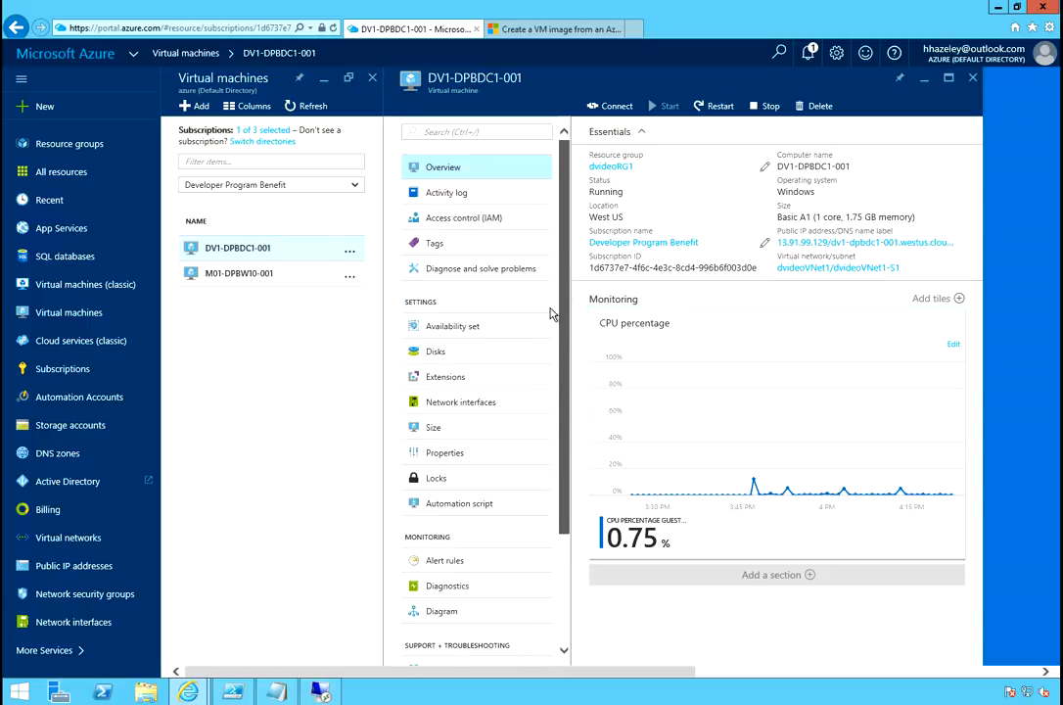
click(470, 402)
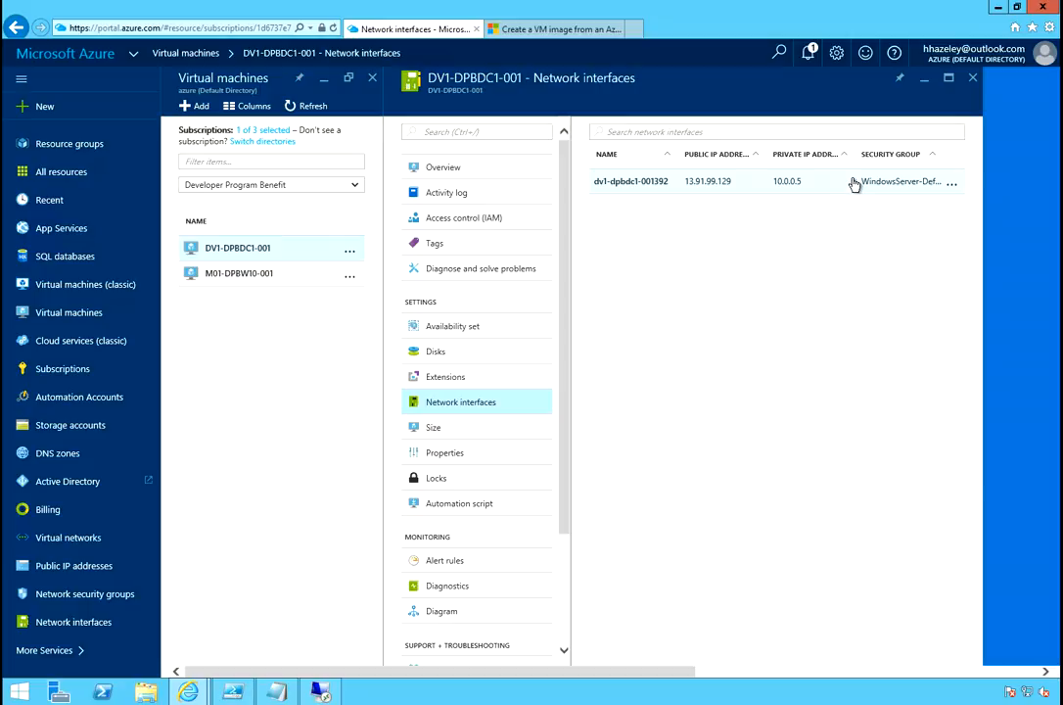
click(853, 183)
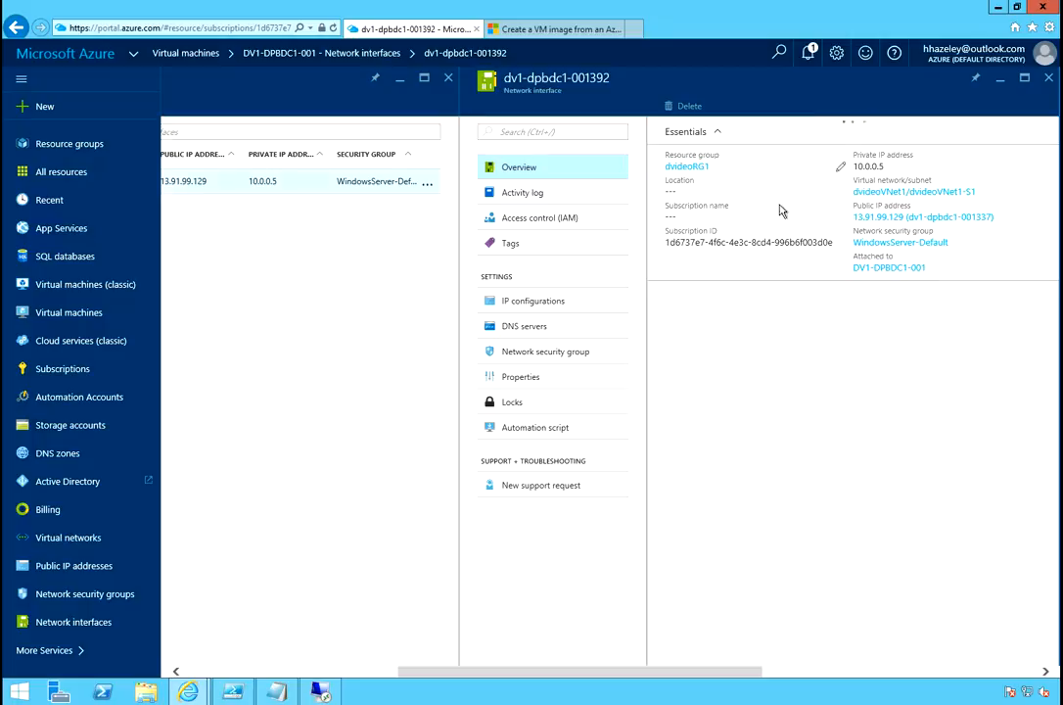
click(537, 307)
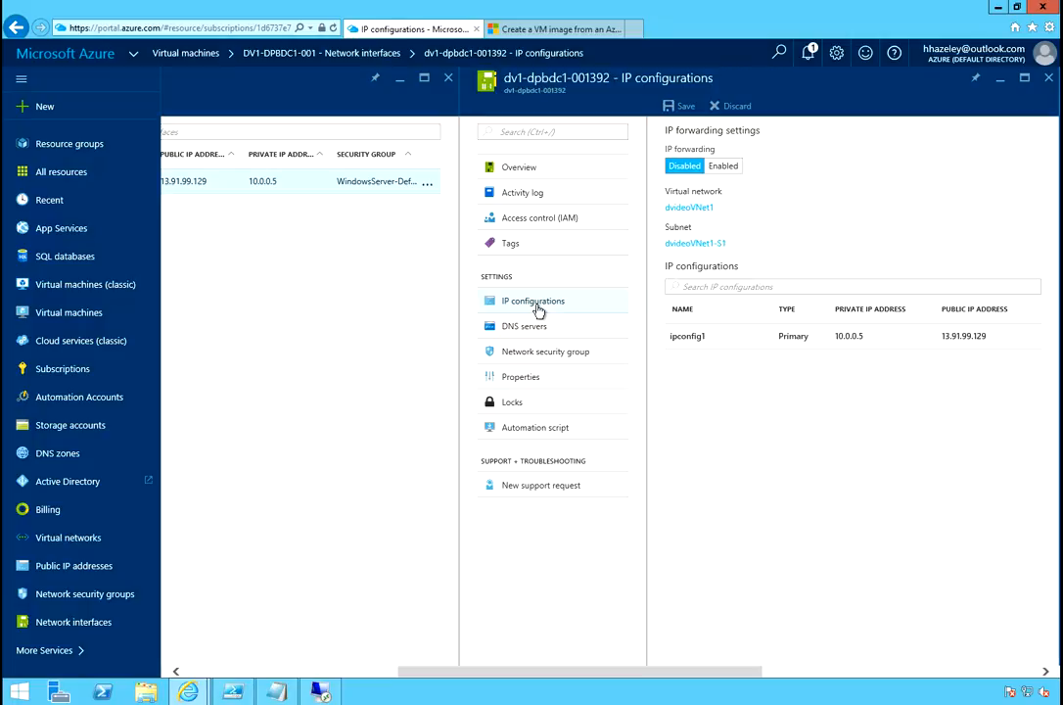
click(848, 343)
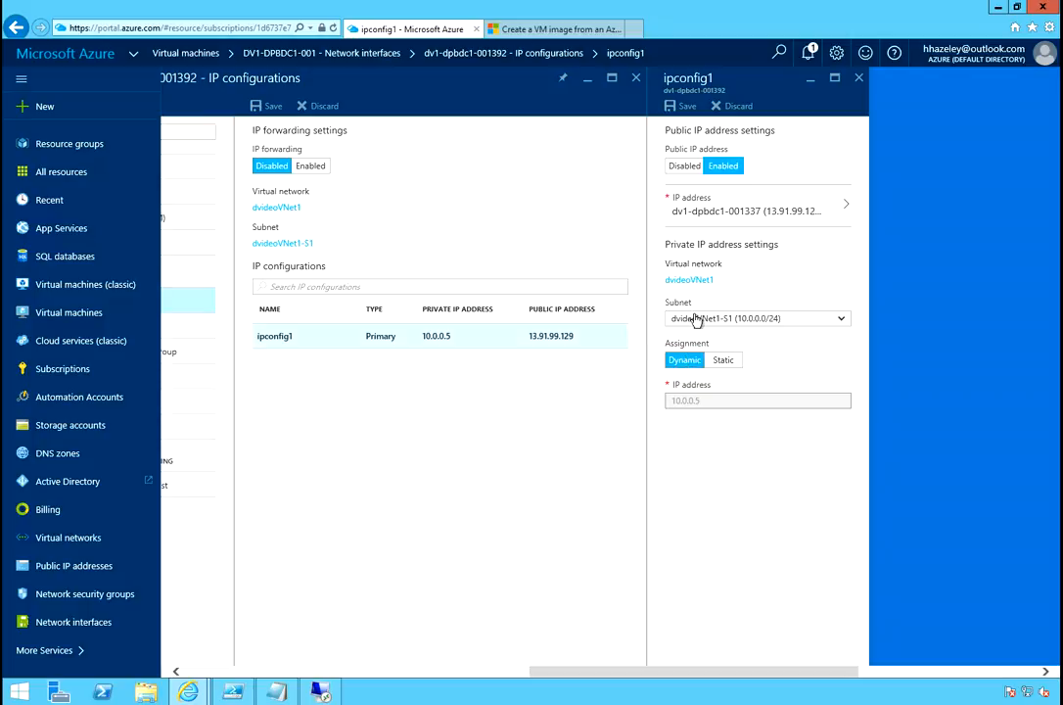
Make private IP 10.0.0.5 Static, save it, and check the save progress in notifications.
click(725, 361)
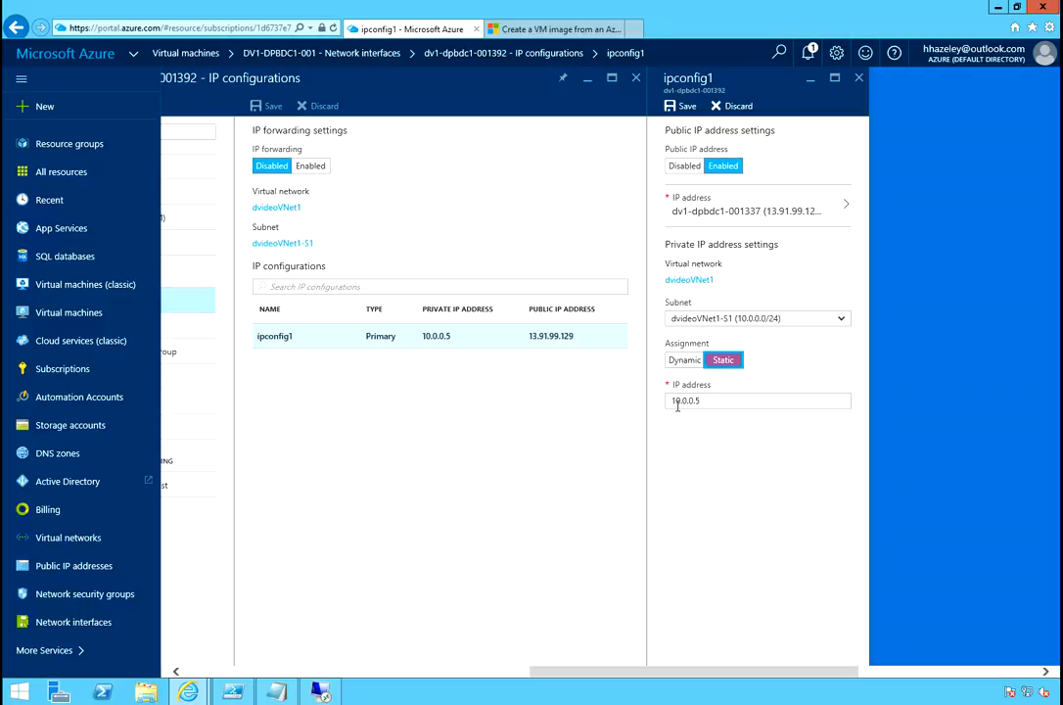
drag(715, 399, 671, 402)
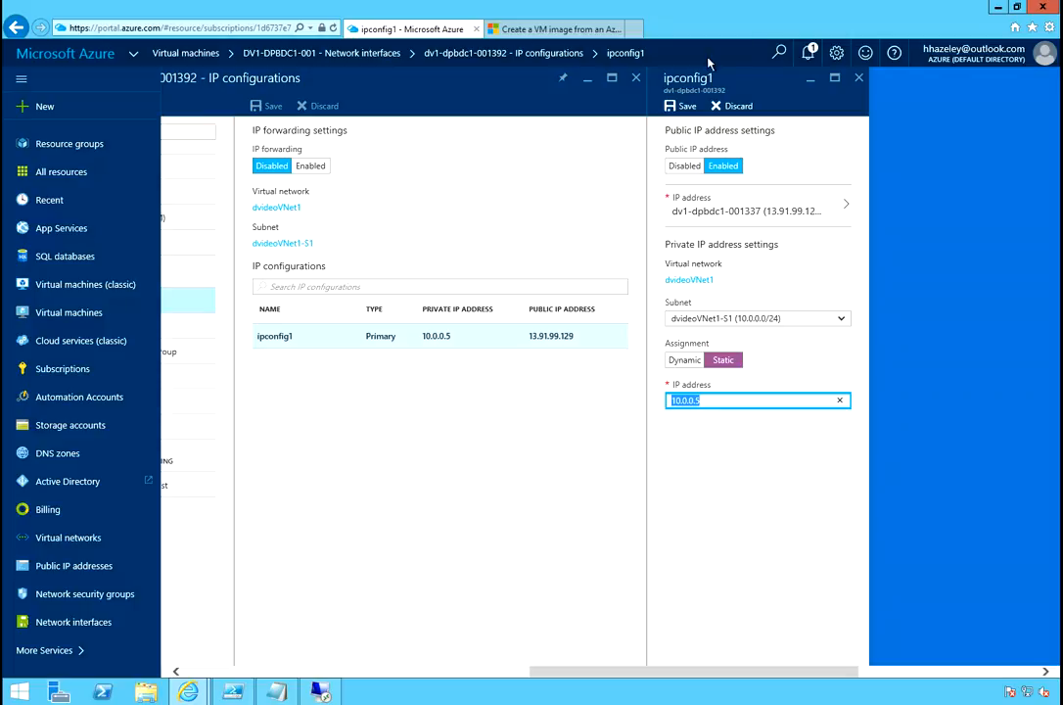
click(685, 105)
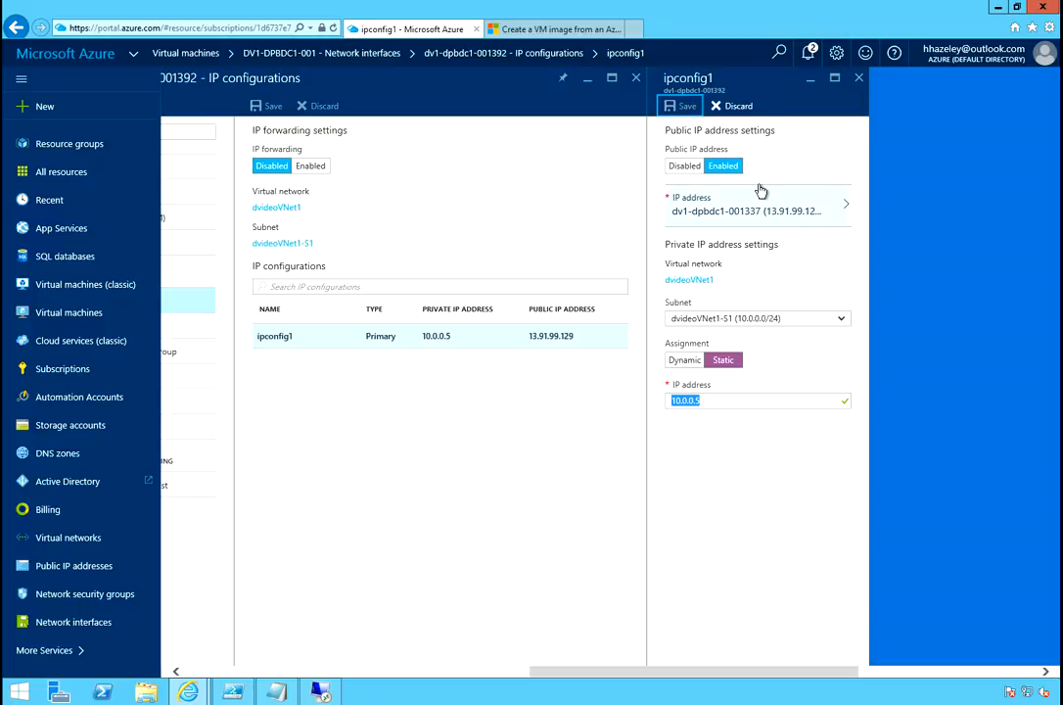
click(805, 51)
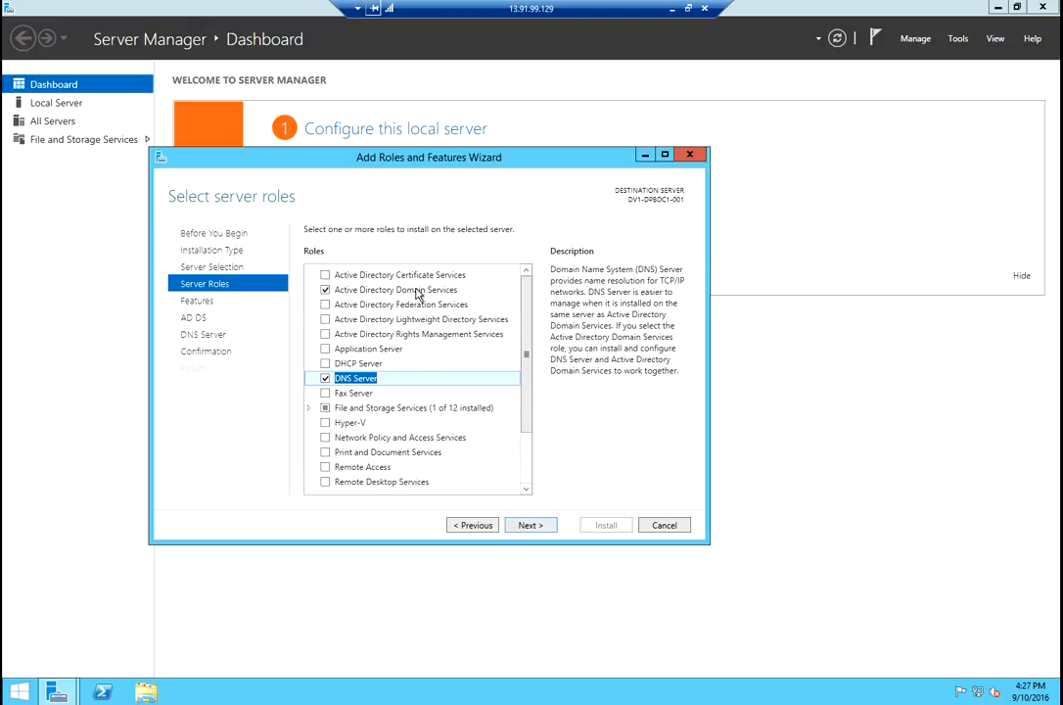
Advance the wizard past Features, AD DS and DNS pages to Confirmation, then return to Azure.
click(542, 529)
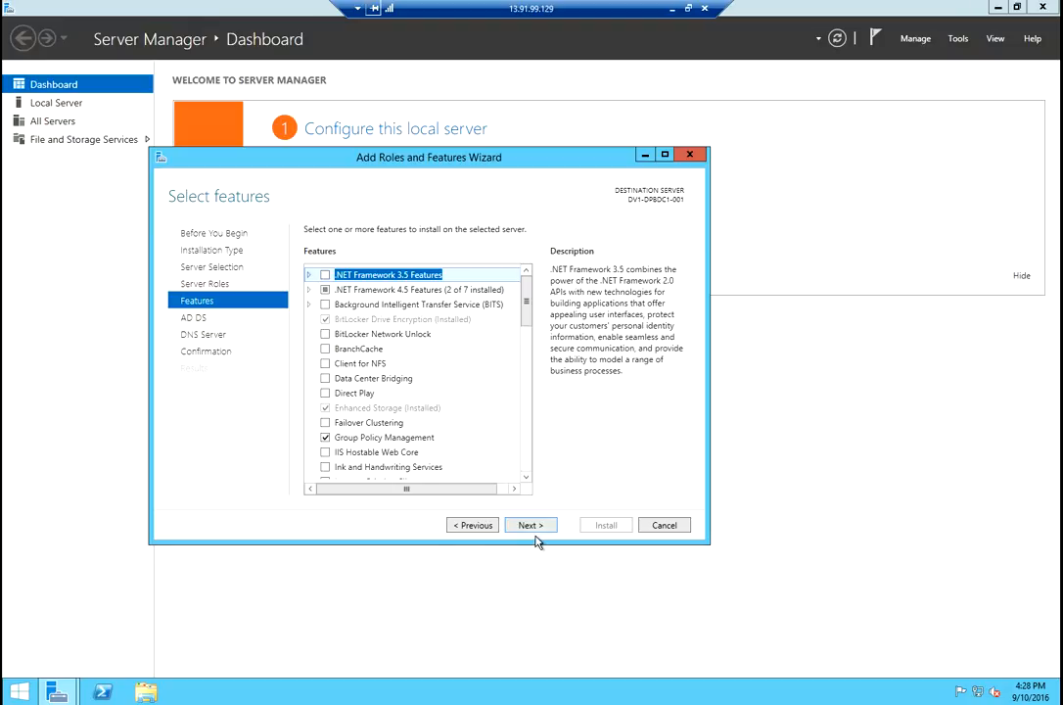
click(536, 526)
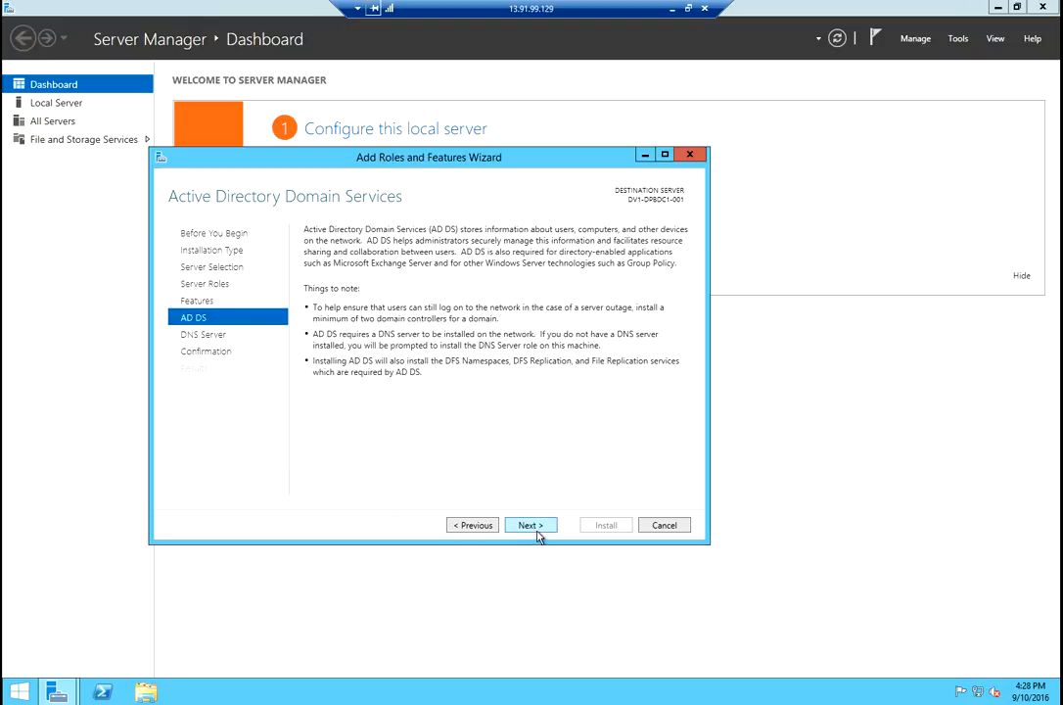
click(539, 529)
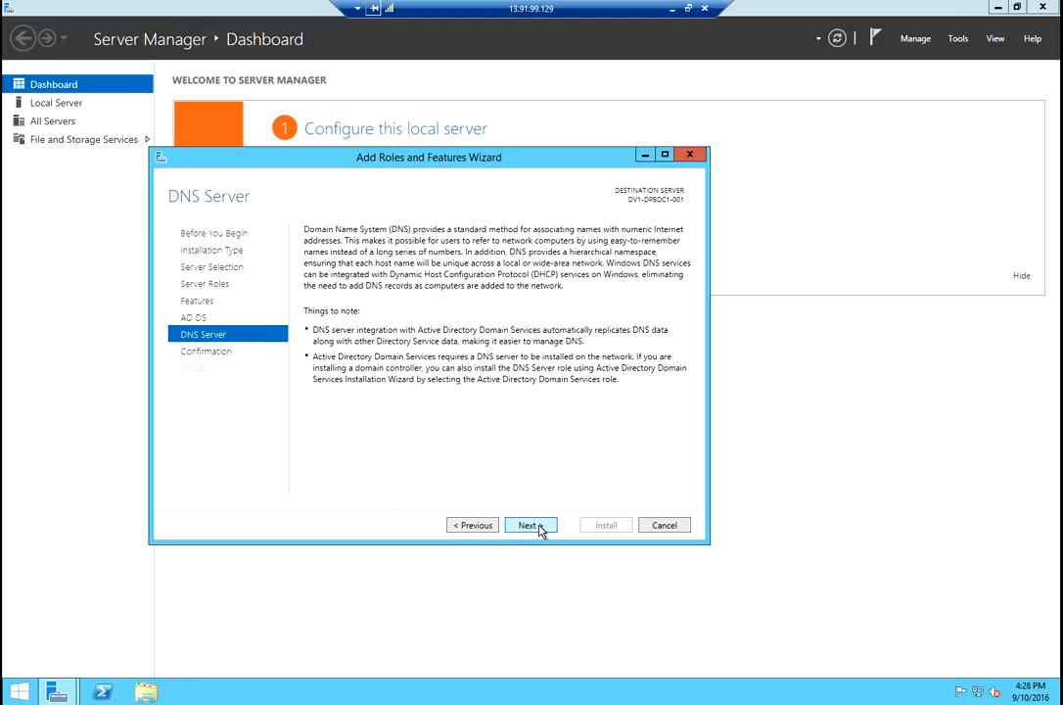
click(540, 528)
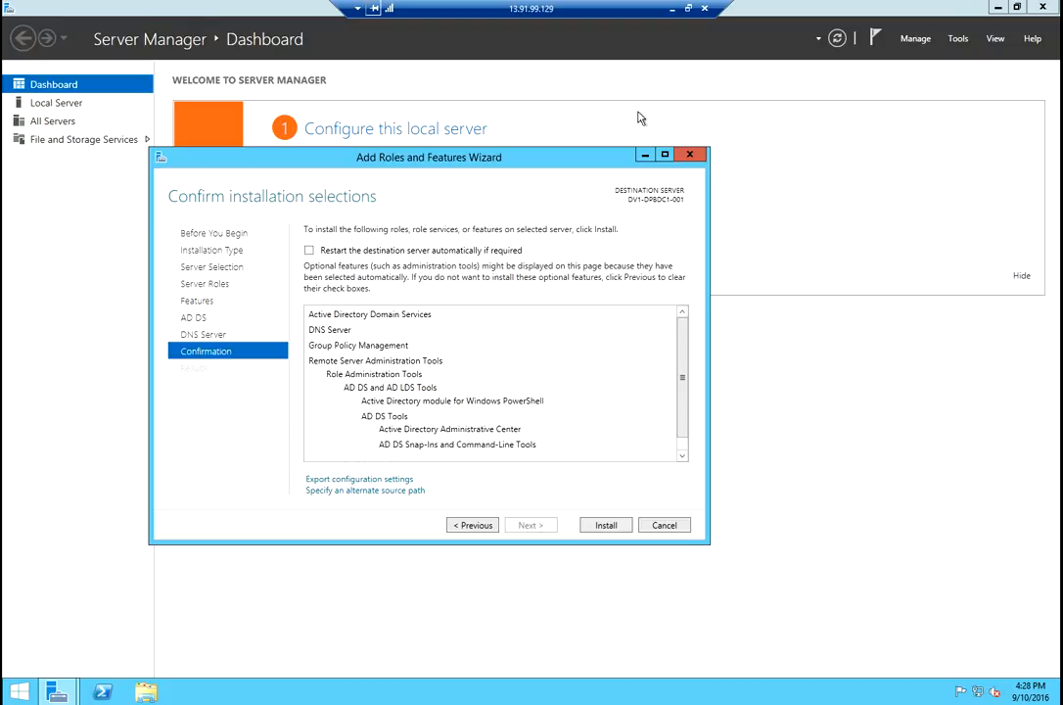
click(672, 8)
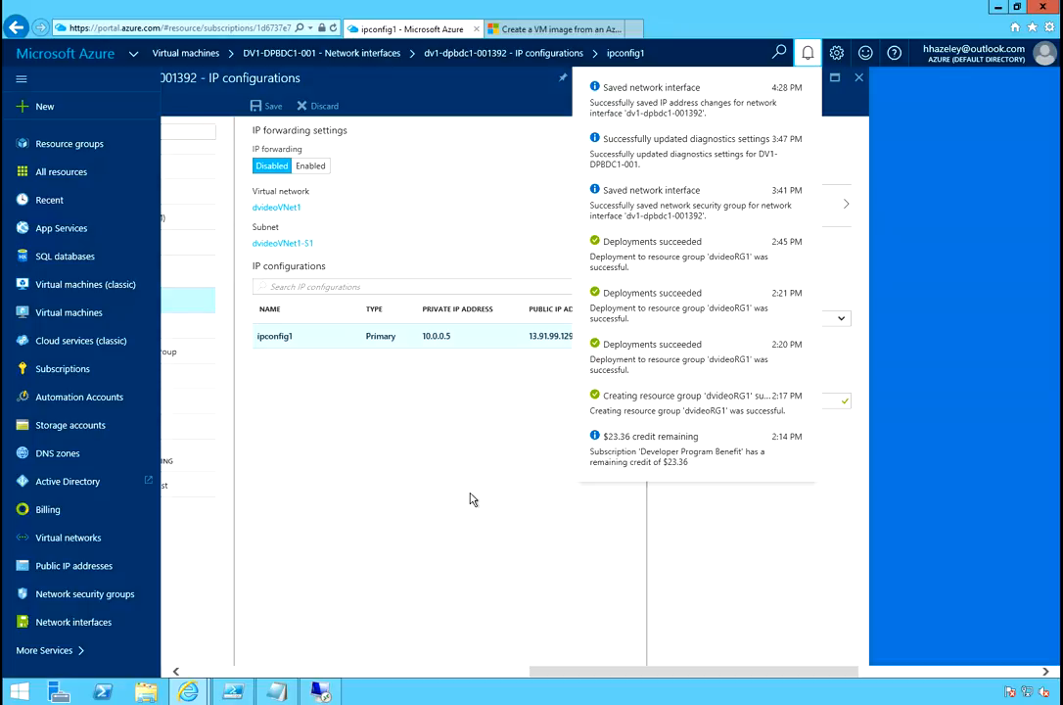
Close the notifications and network interface blades, then switch back to the remote wizard.
click(496, 479)
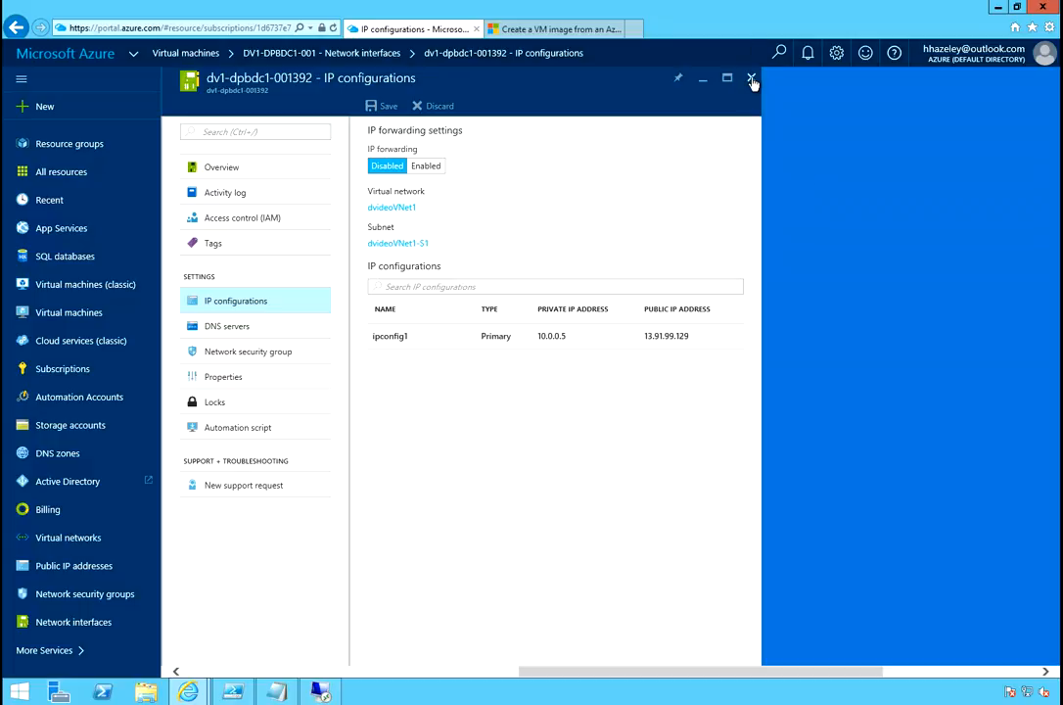
click(751, 79)
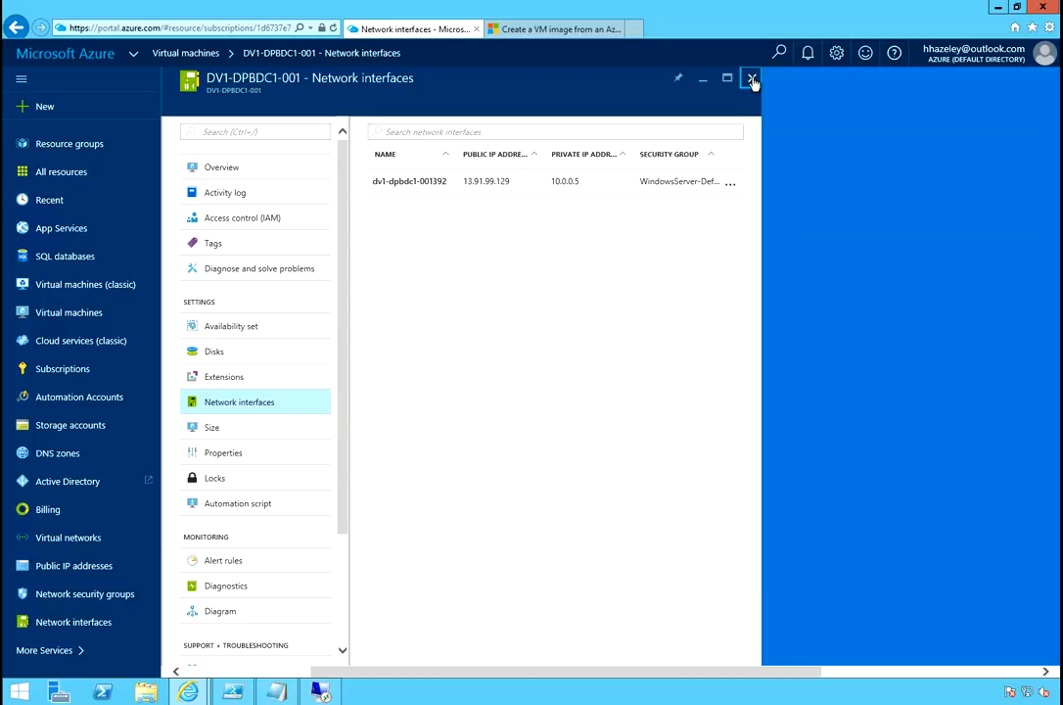
click(751, 79)
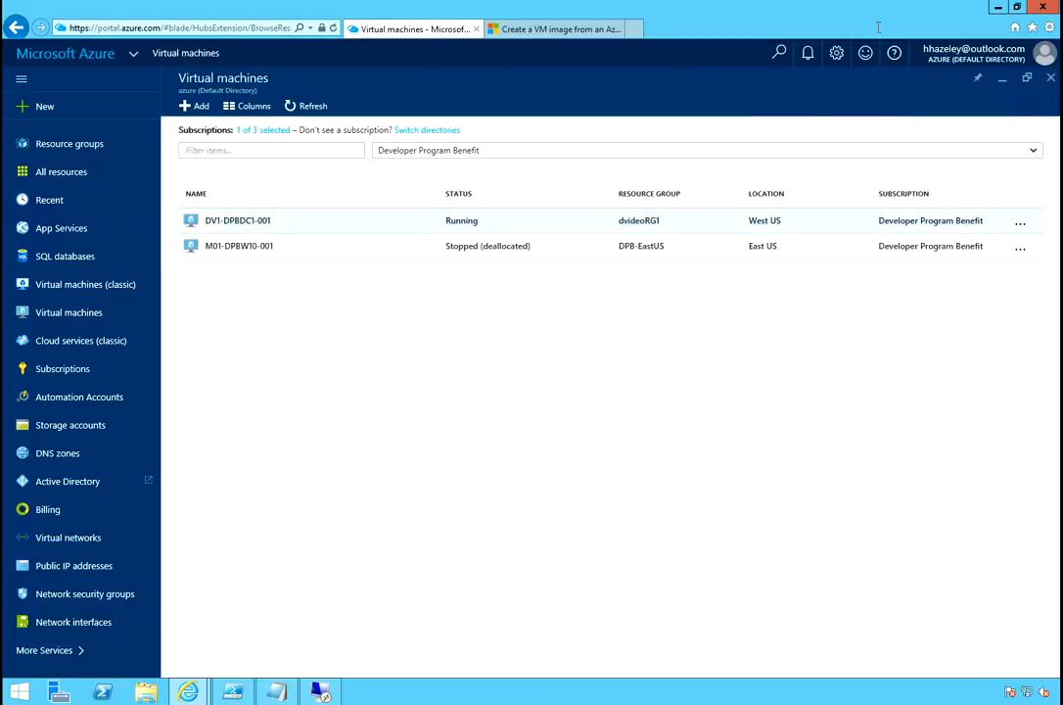
click(322, 691)
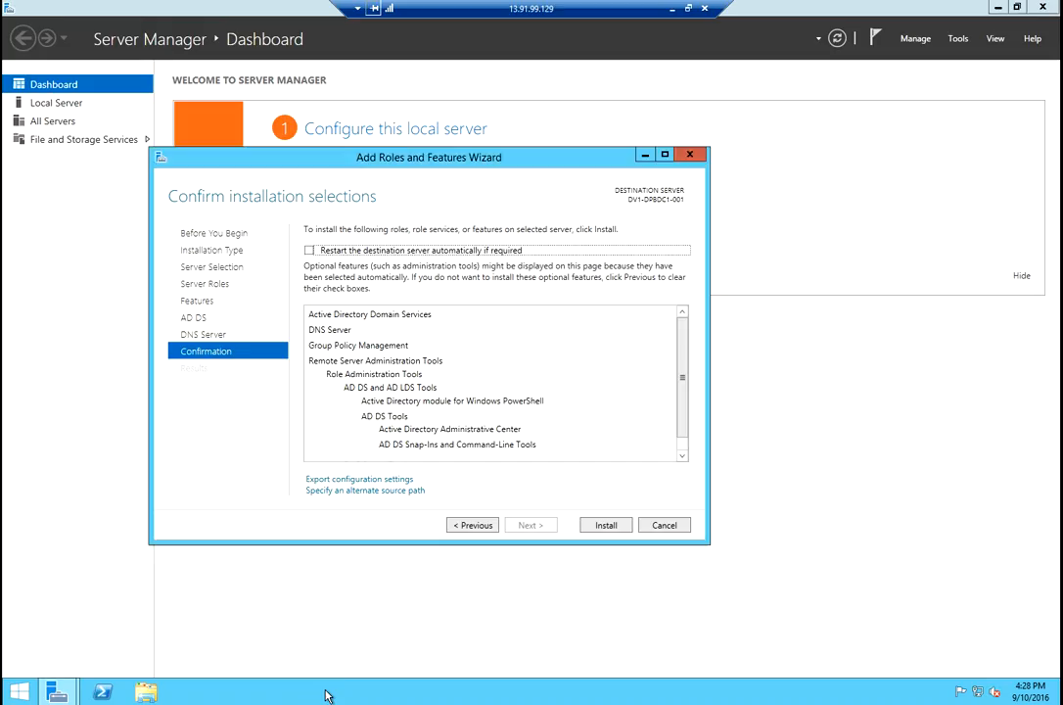
Install AD DS, DNS Server and their management tools, closing the wizard after success.
click(609, 527)
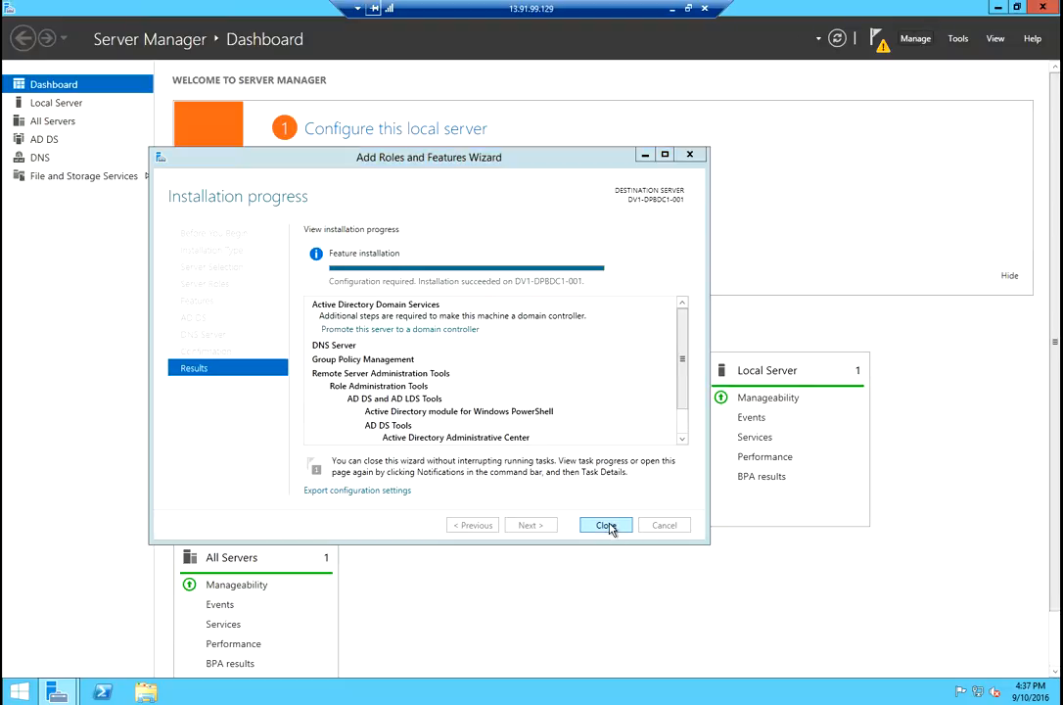
click(606, 525)
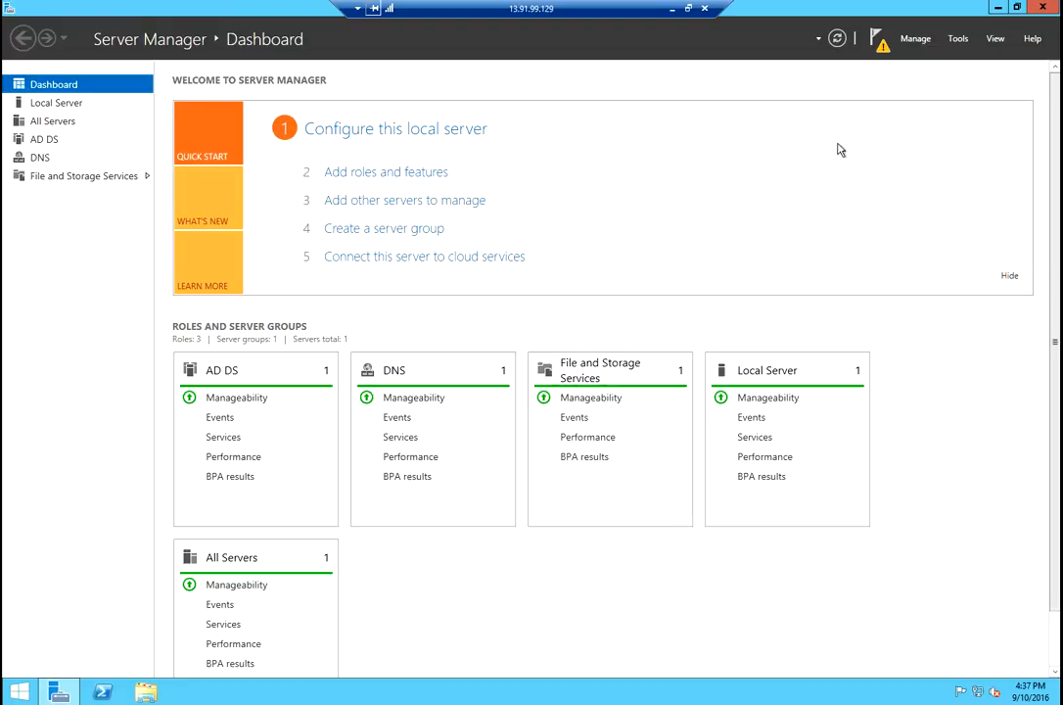
Start domain controller promotion from the notifications flag and choose Add a new forest.
click(877, 40)
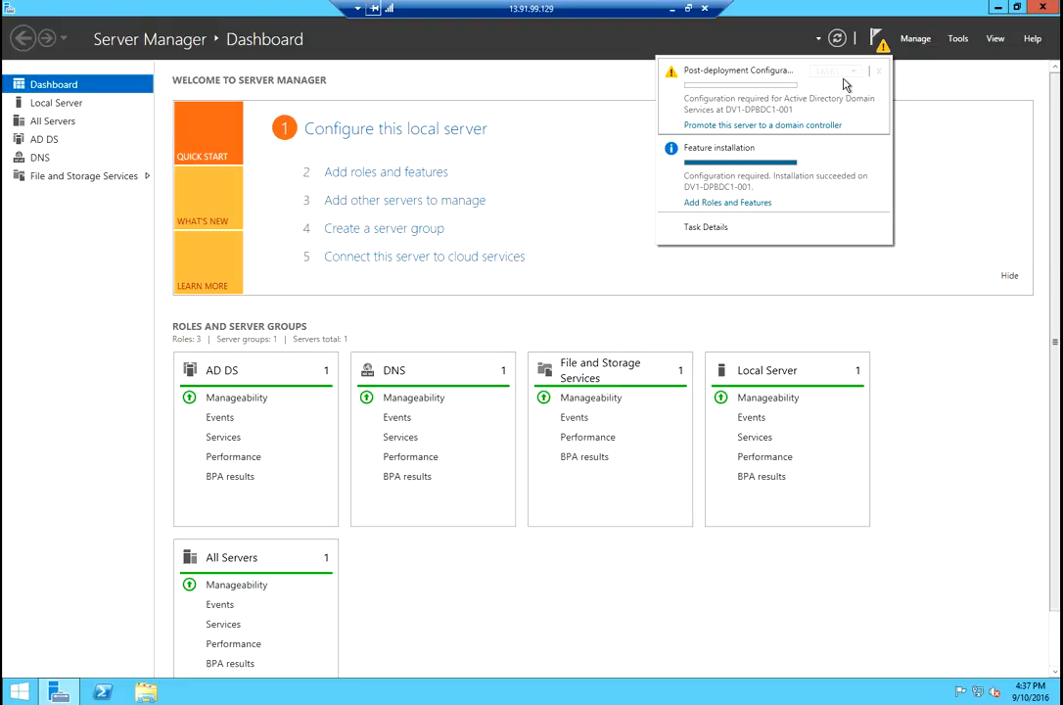
click(785, 127)
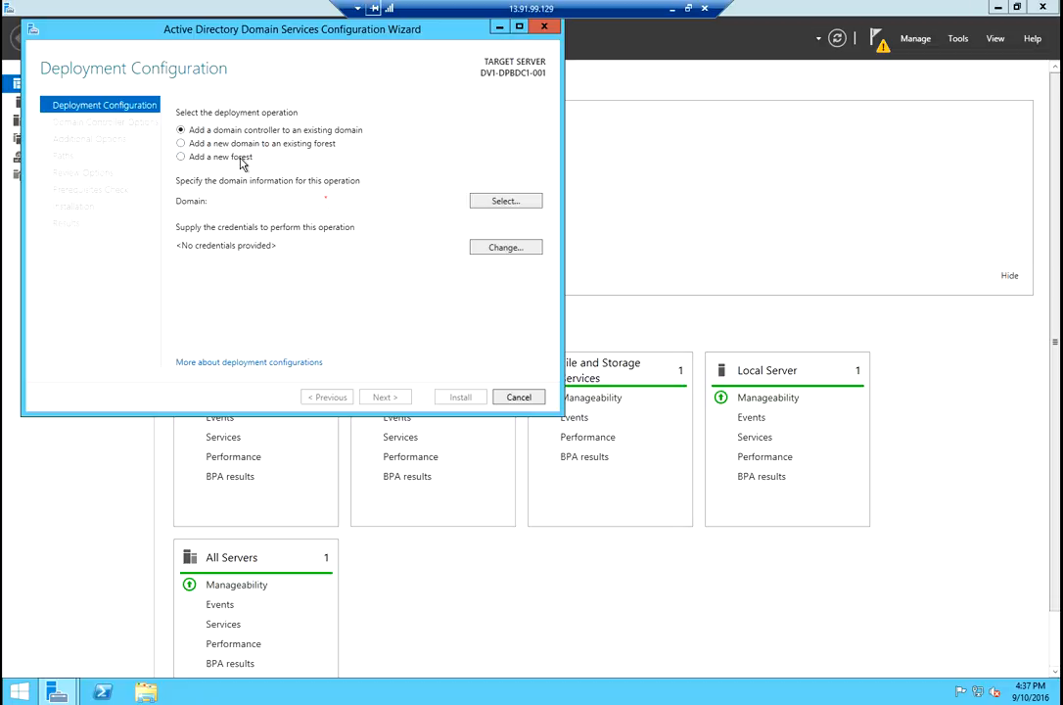
click(242, 161)
Create a new forest with root domain DV1.hazelnest.com and proceed to Domain Controller Options.
click(381, 201)
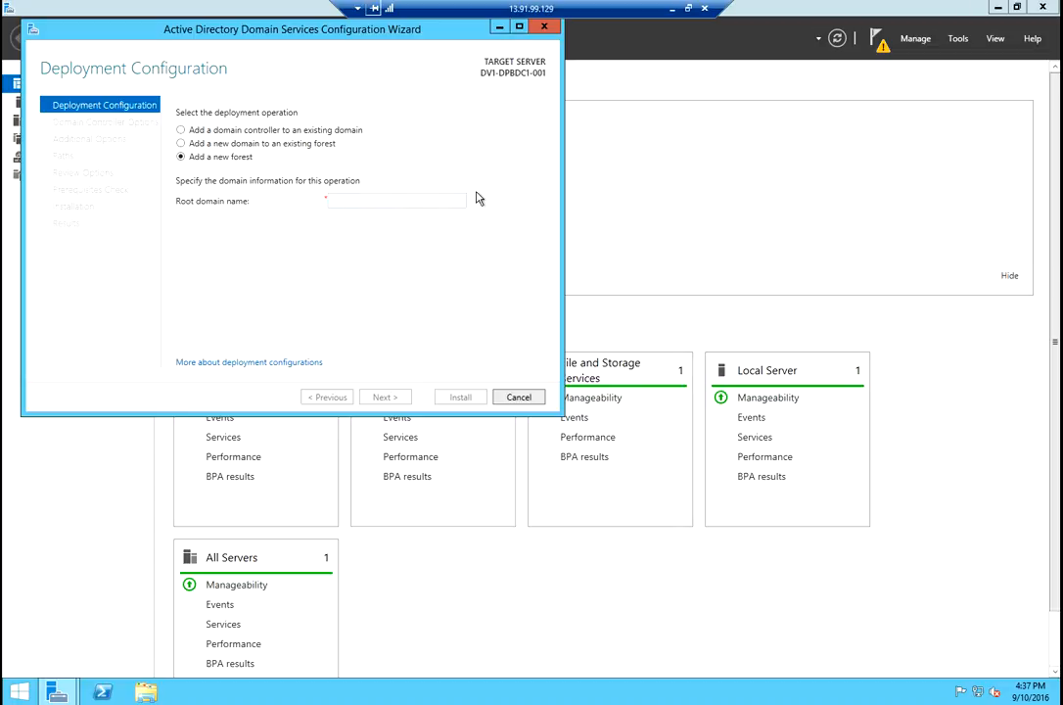
text(Dv)
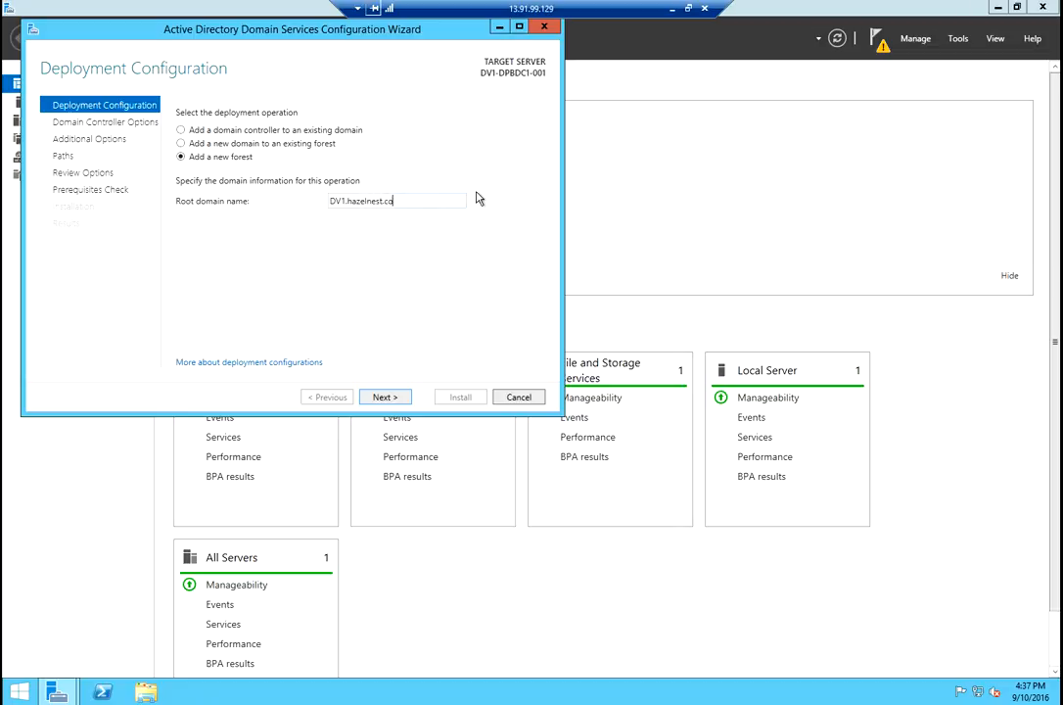
key(Tab)
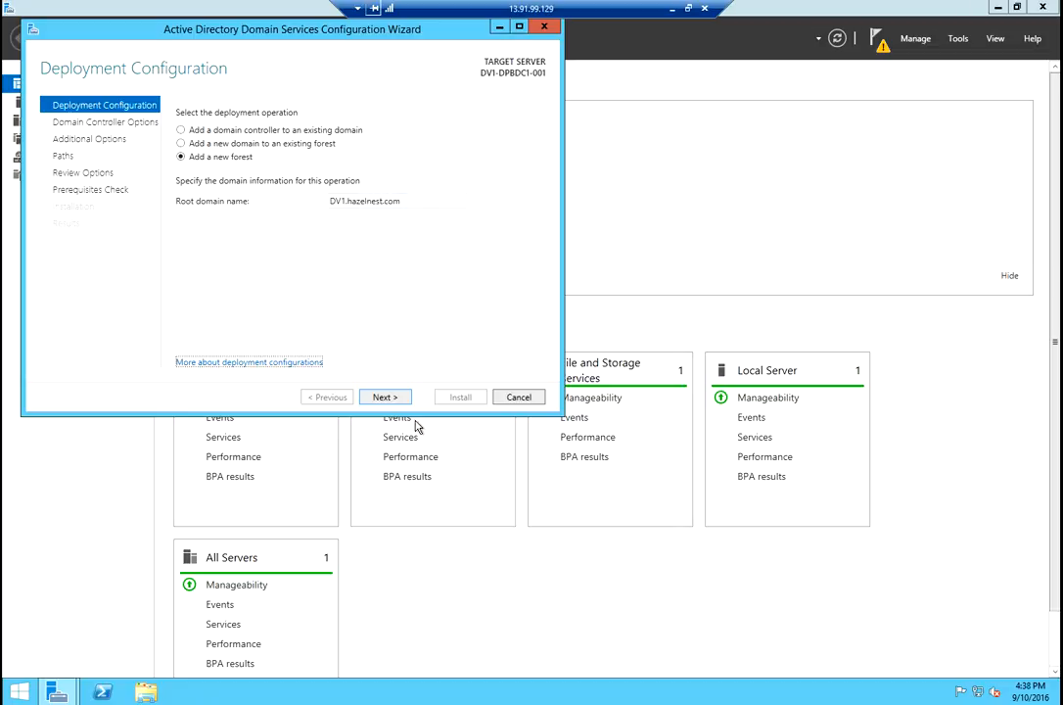
click(404, 398)
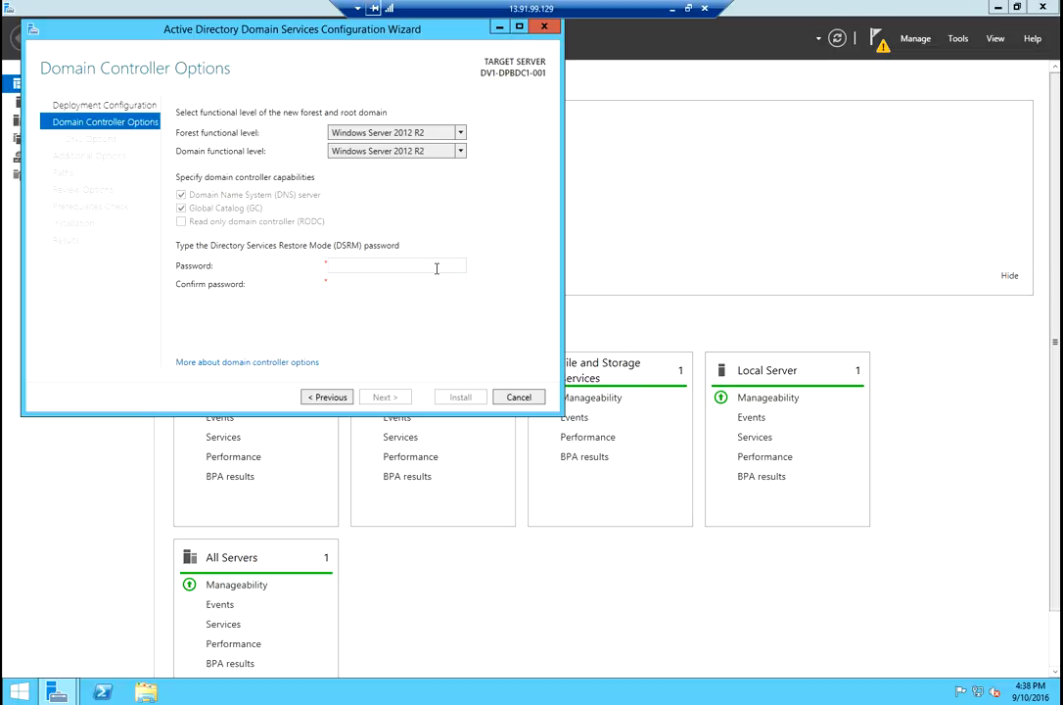
Enter and confirm the DSRM password, keeping the DNS defaults and NetBIOS name DV1.
text(ss)
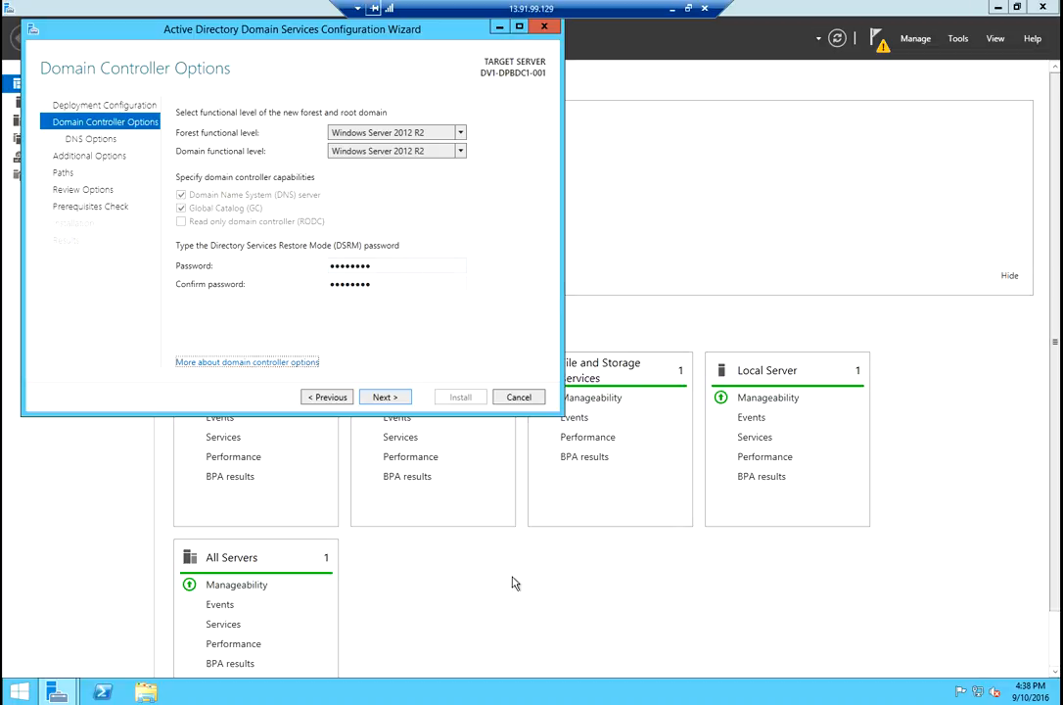
click(385, 400)
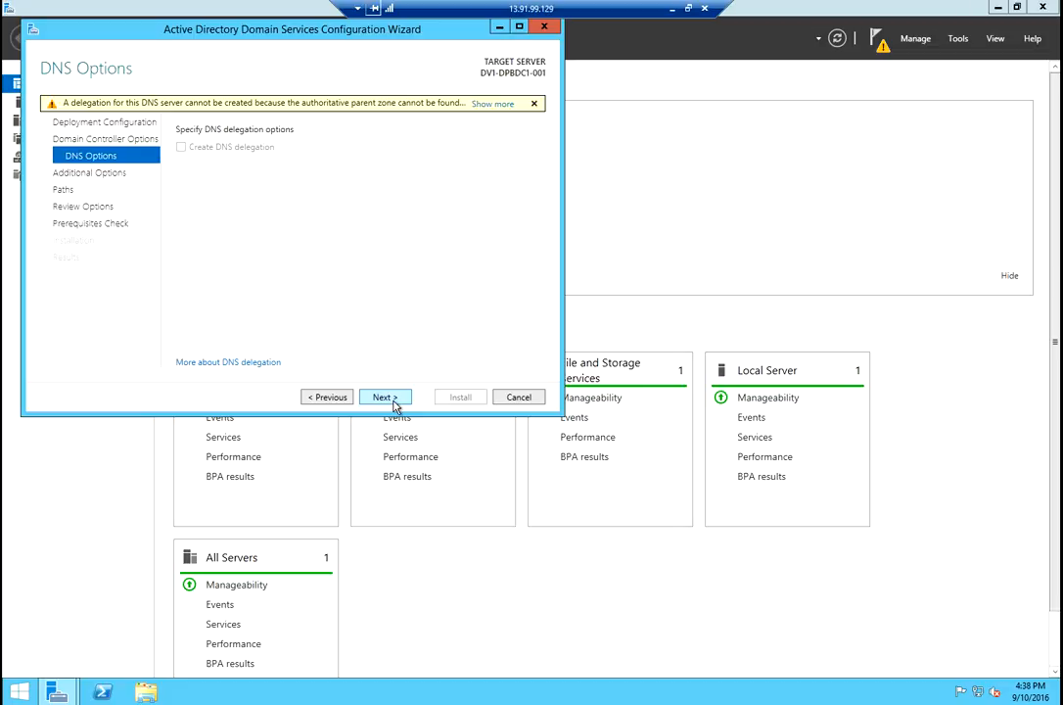
click(393, 401)
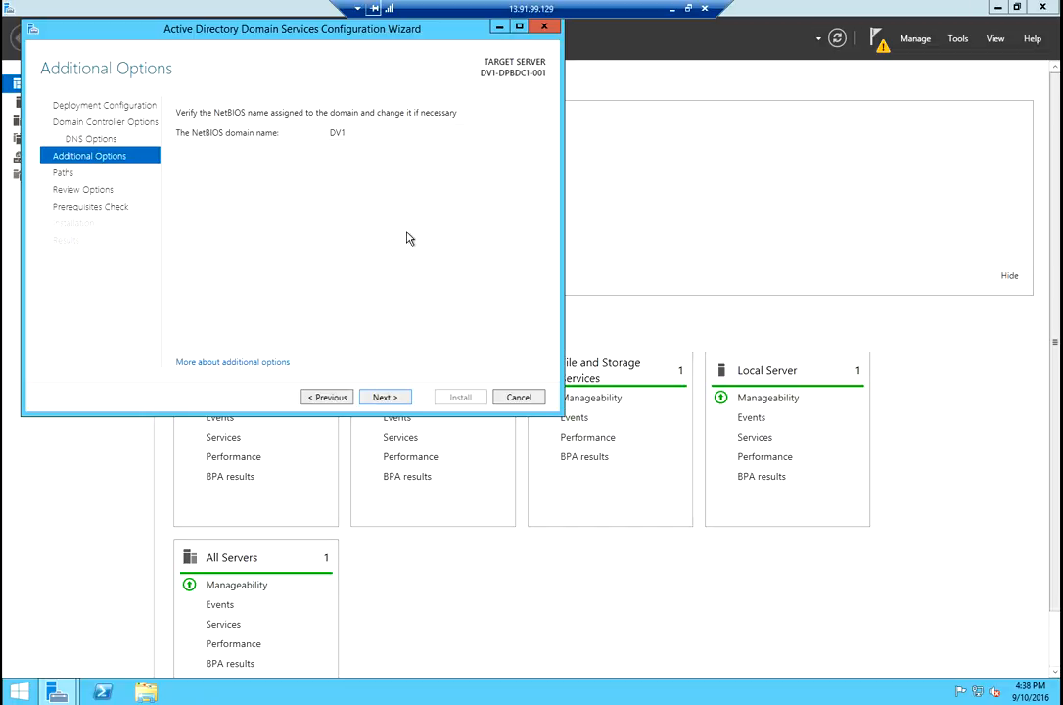
click(404, 399)
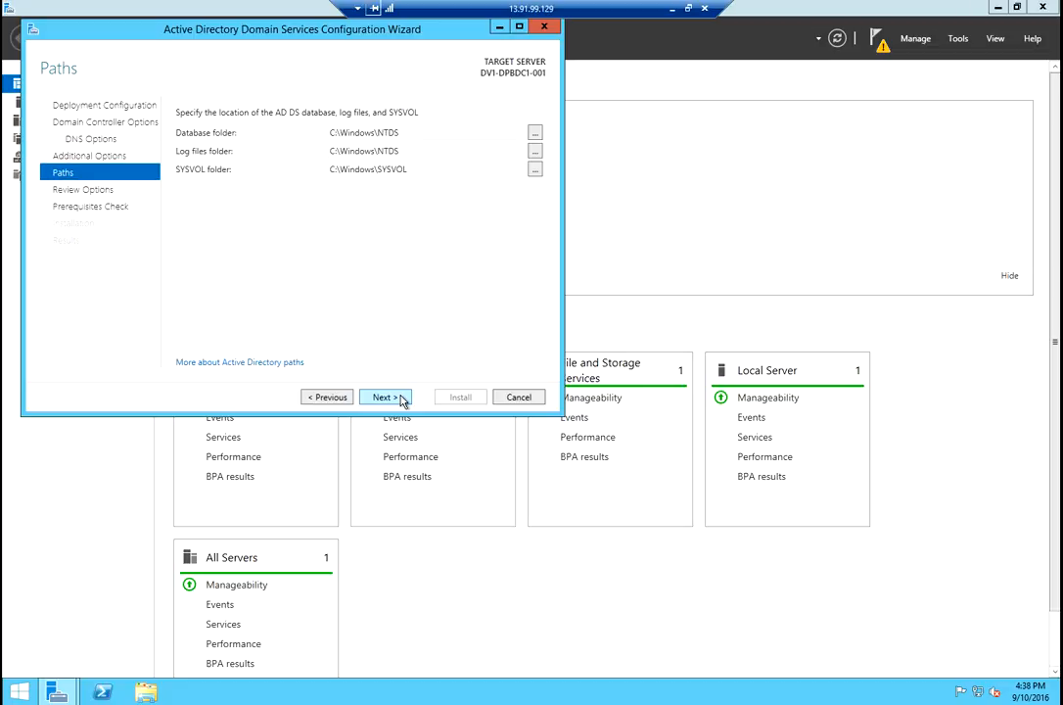
Keep the default NTDS and SYSVOL paths and pass through Review Options to the prerequisites check.
click(384, 396)
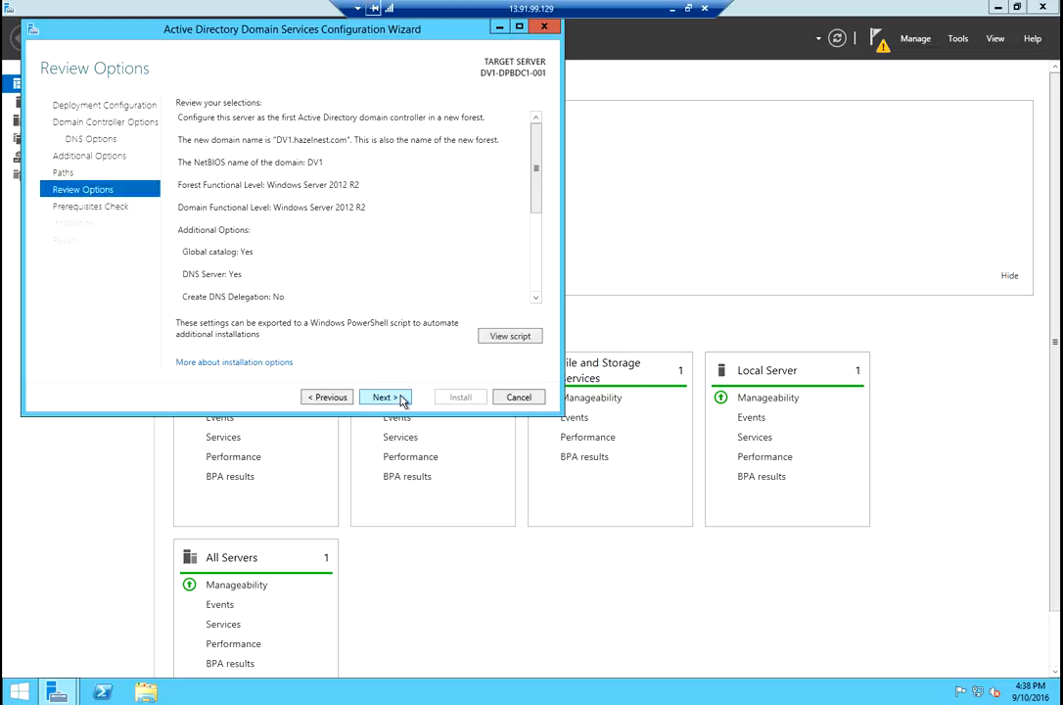
click(400, 397)
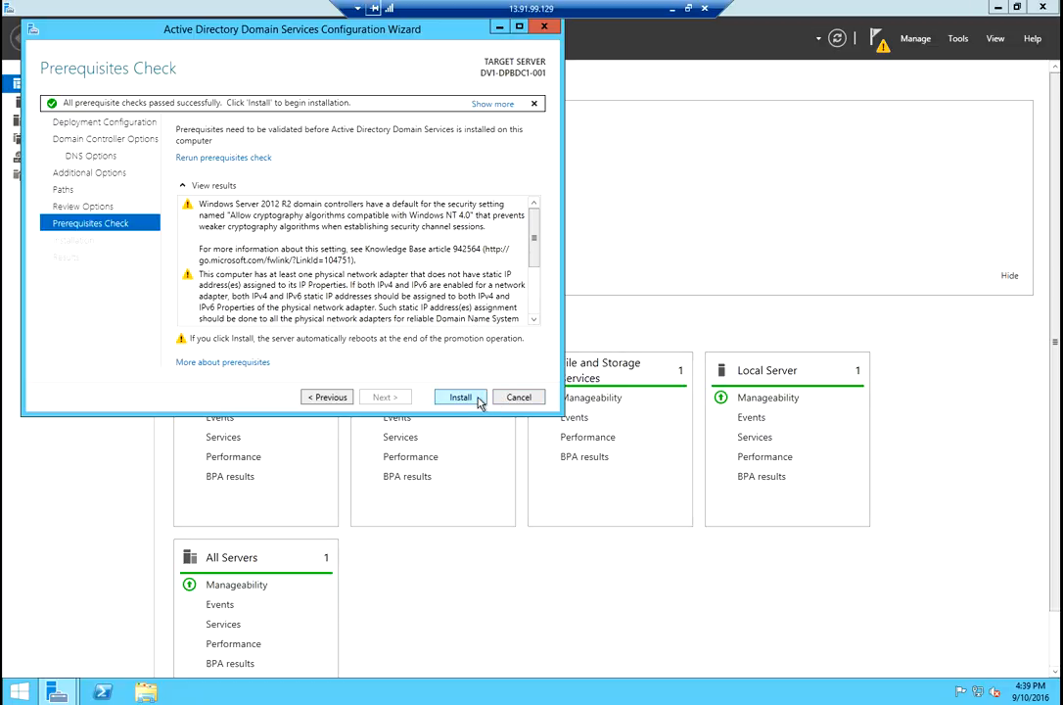
Install AD DS to promote the server, then close the sign-out notice when it finishes.
click(479, 400)
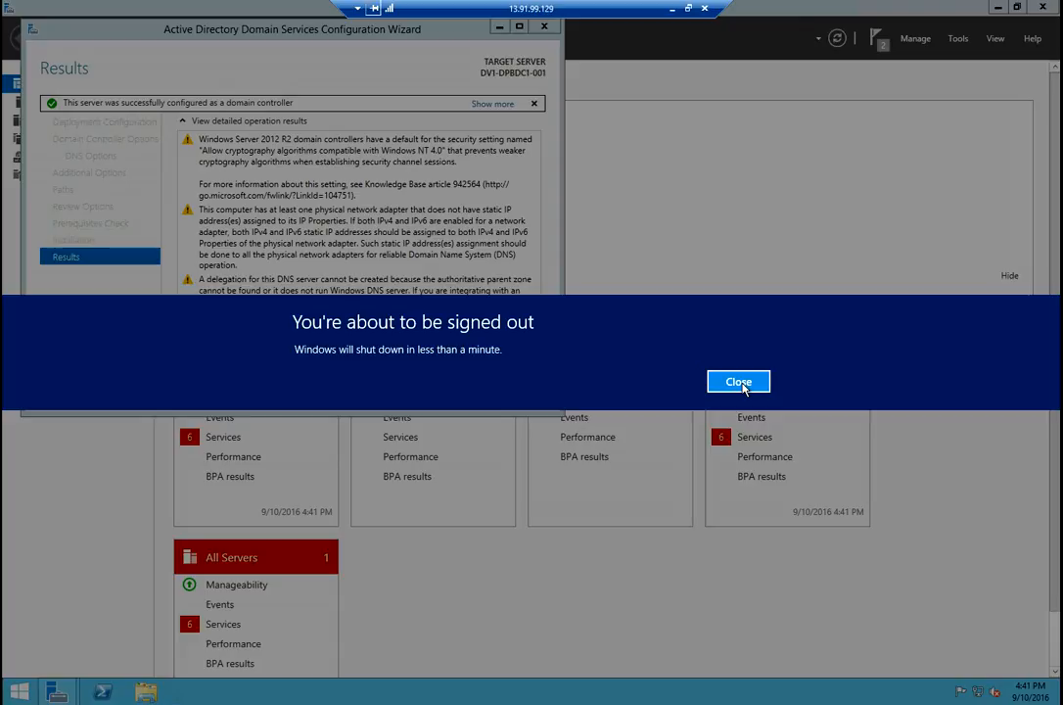
click(740, 381)
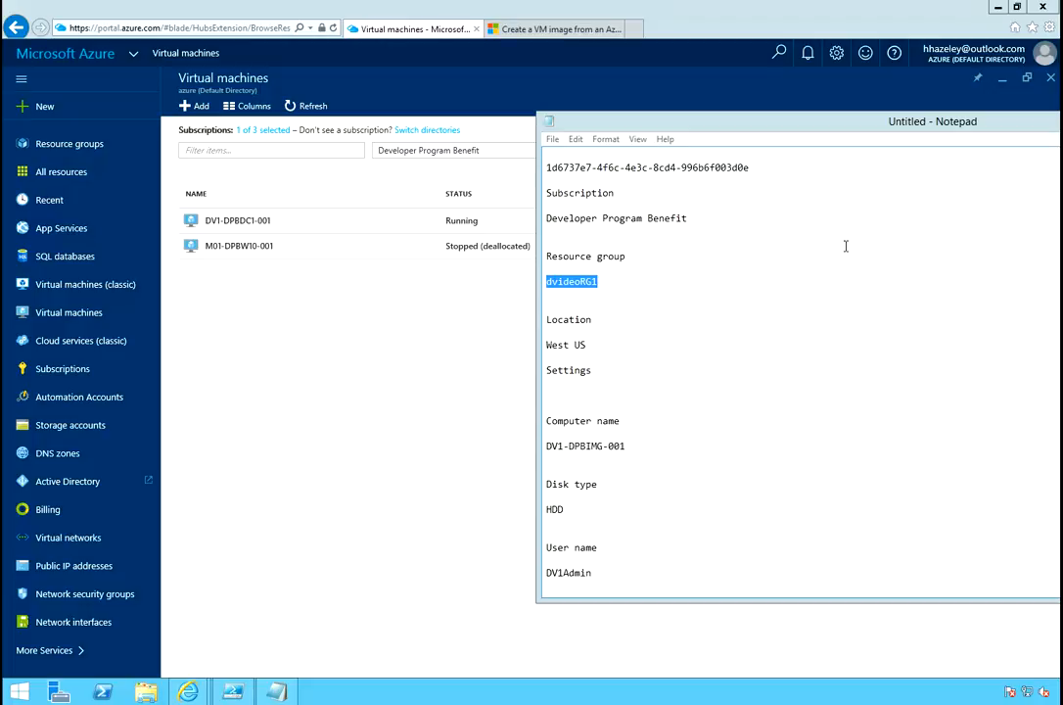
Return to the Azure portal, open DV1-DPBDC1-001 and request its remote desktop connection.
click(411, 459)
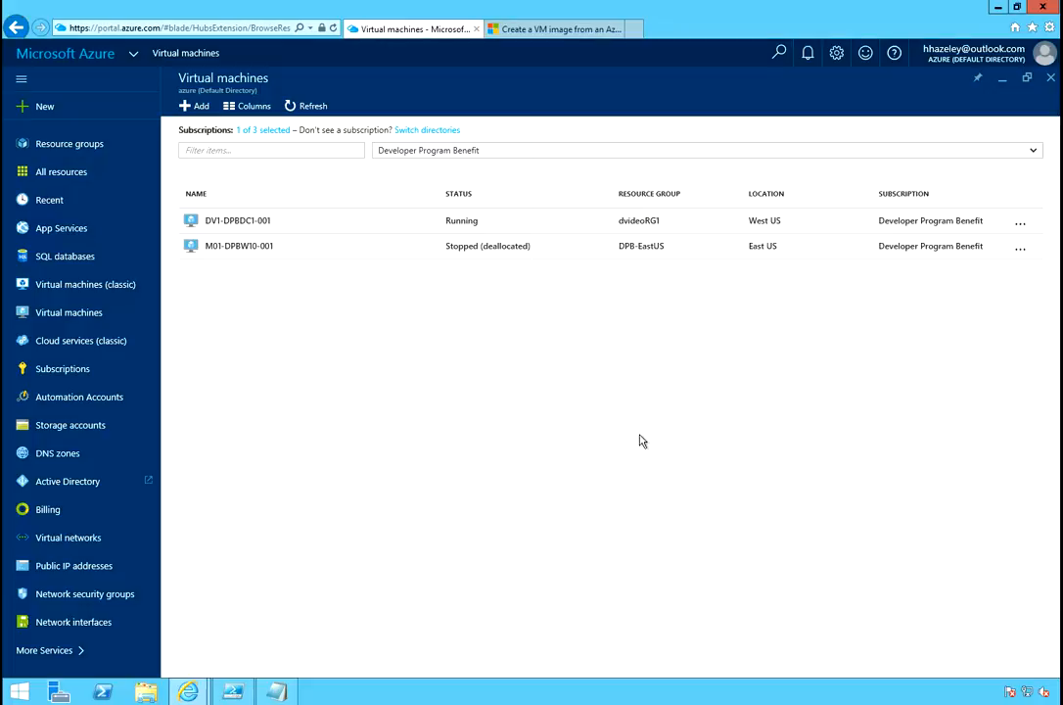
click(244, 220)
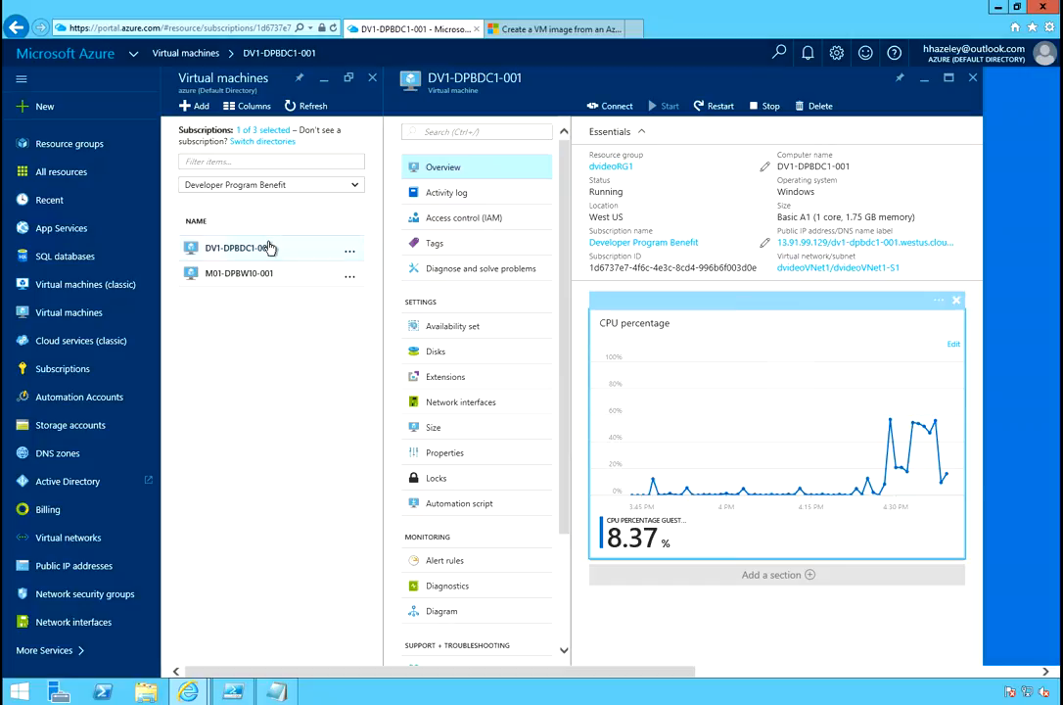
click(616, 108)
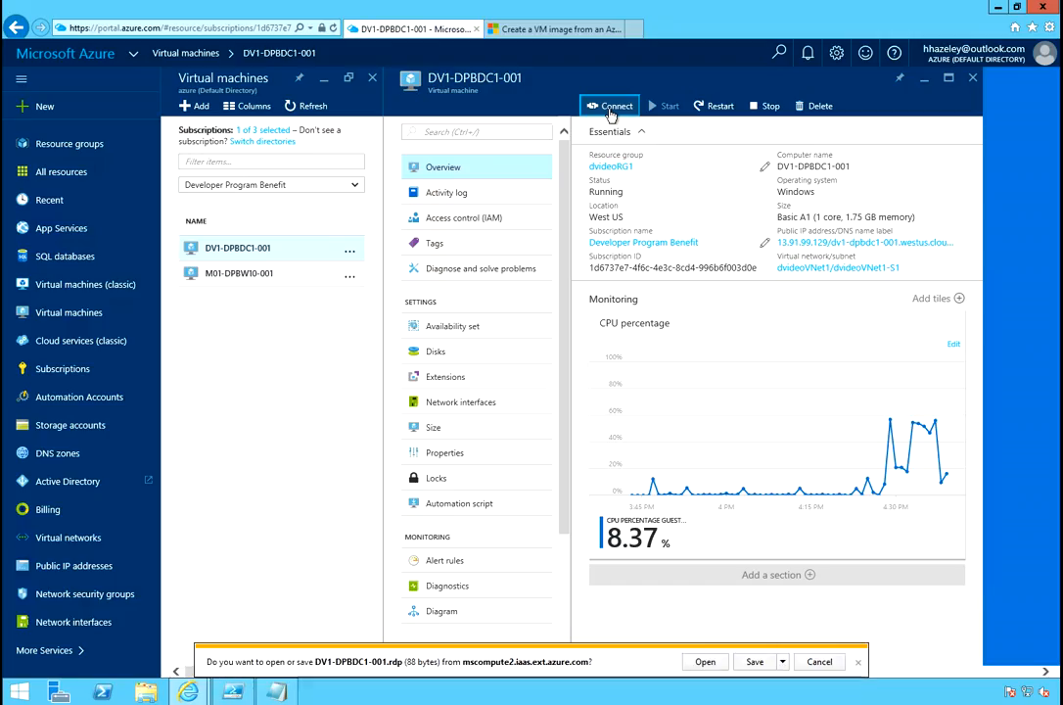
click(706, 662)
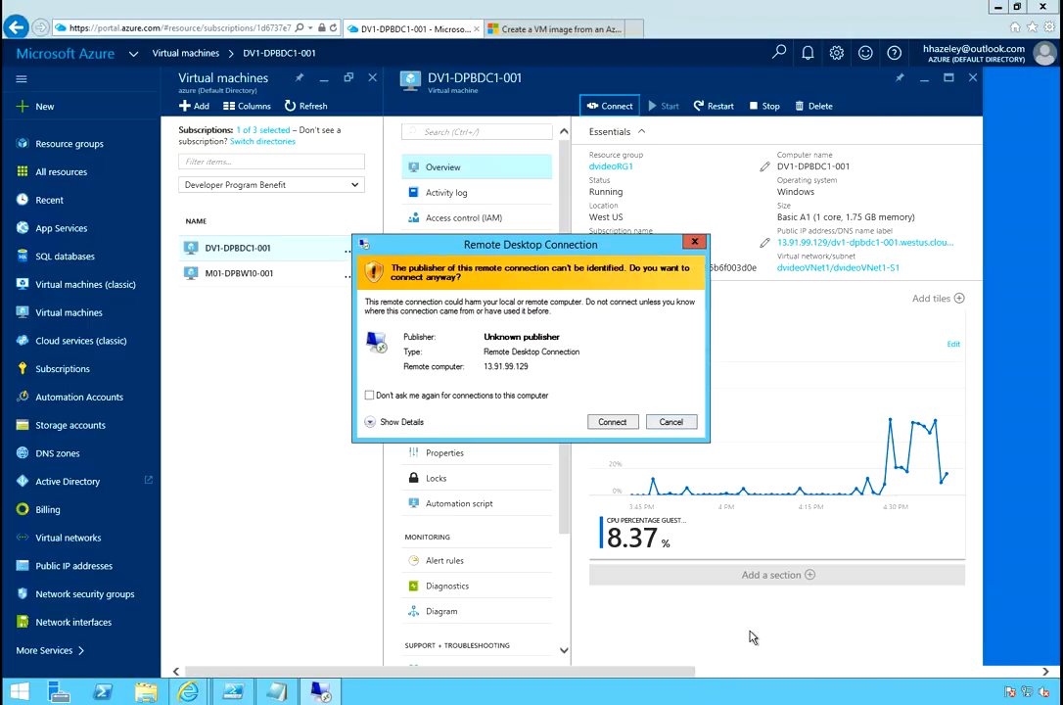
click(612, 421)
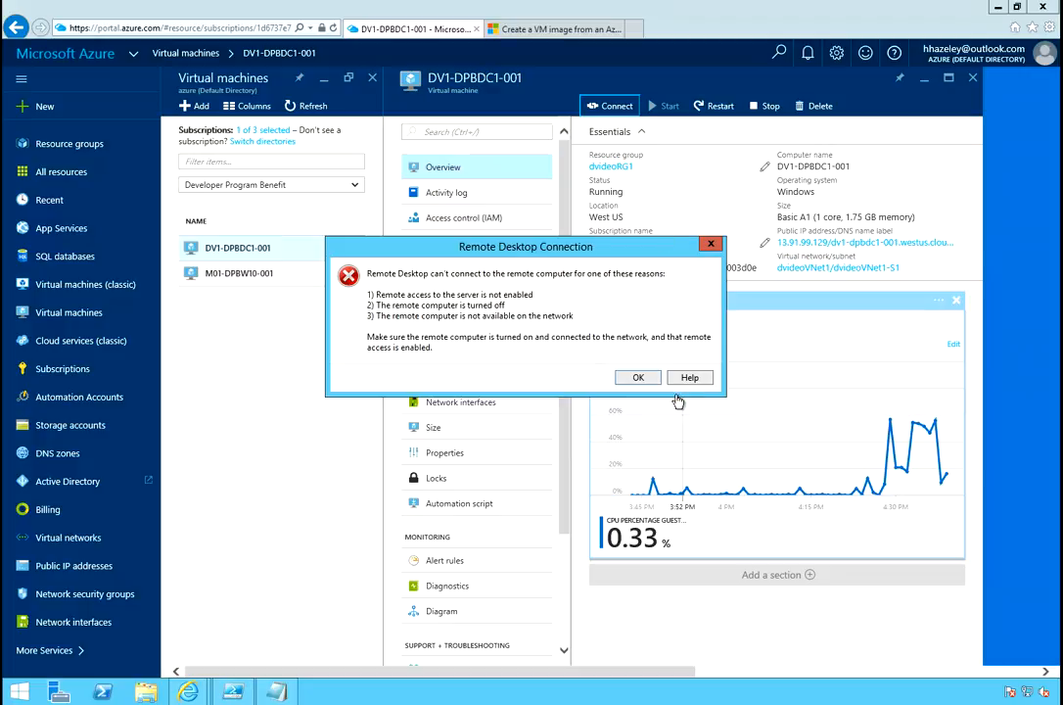
click(638, 377)
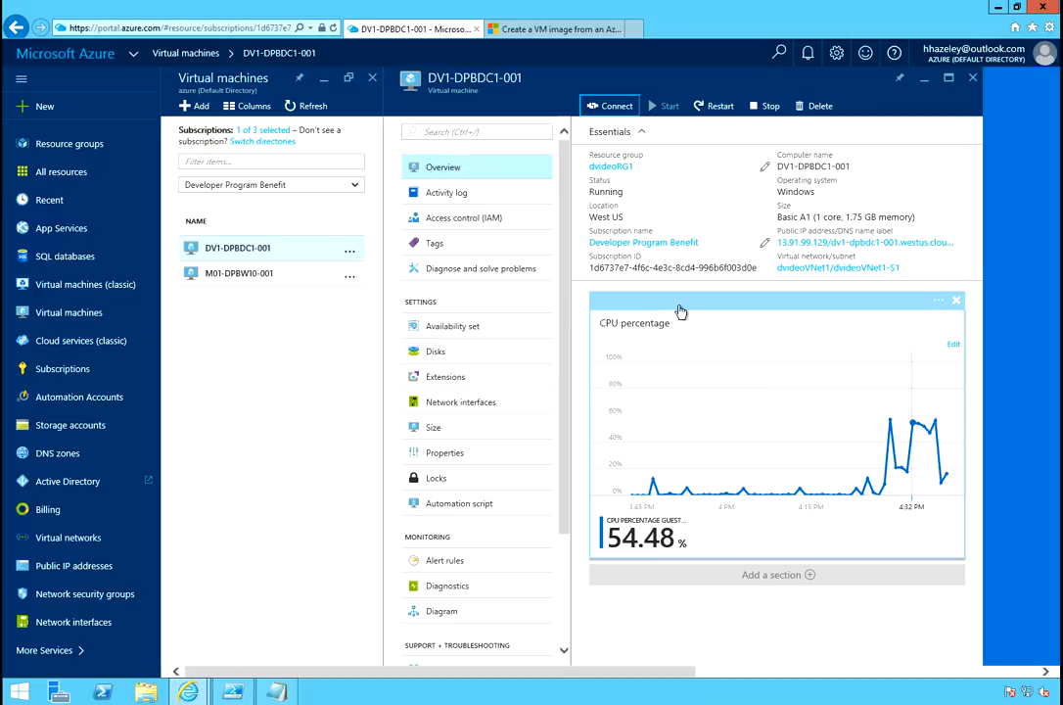
click(613, 107)
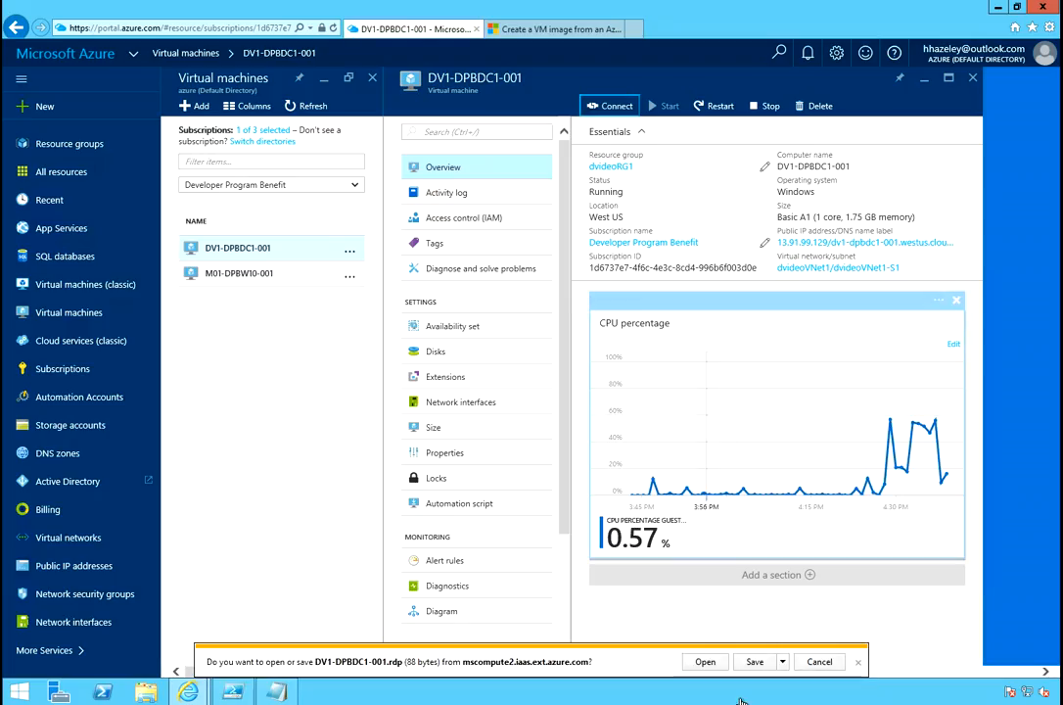
click(704, 662)
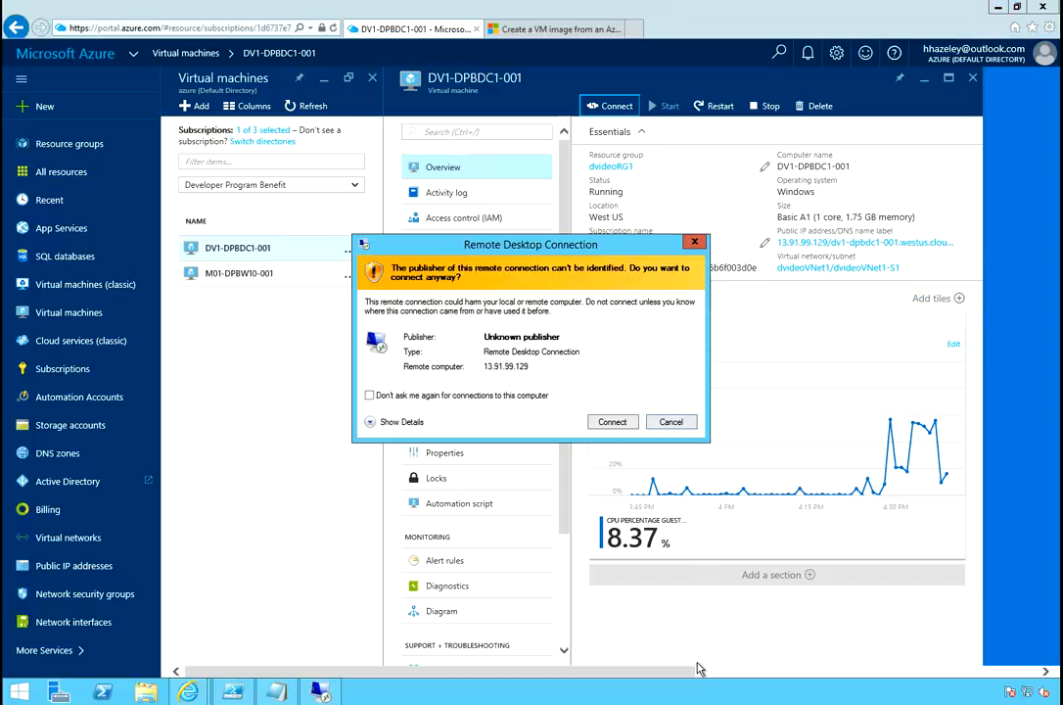
click(612, 421)
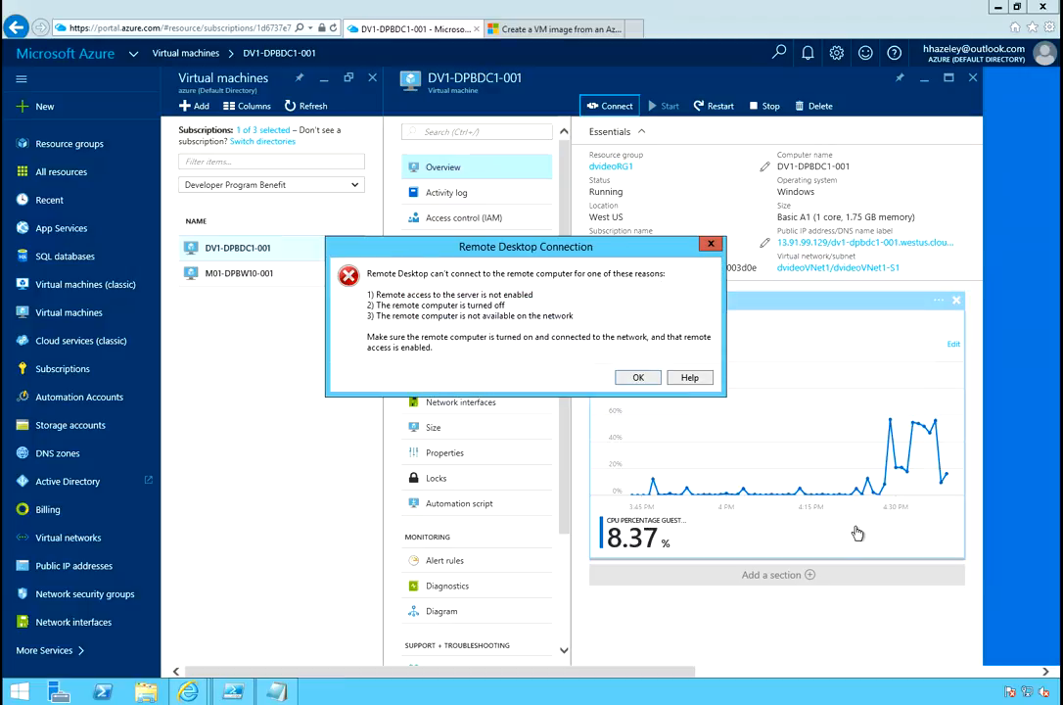
key(Return)
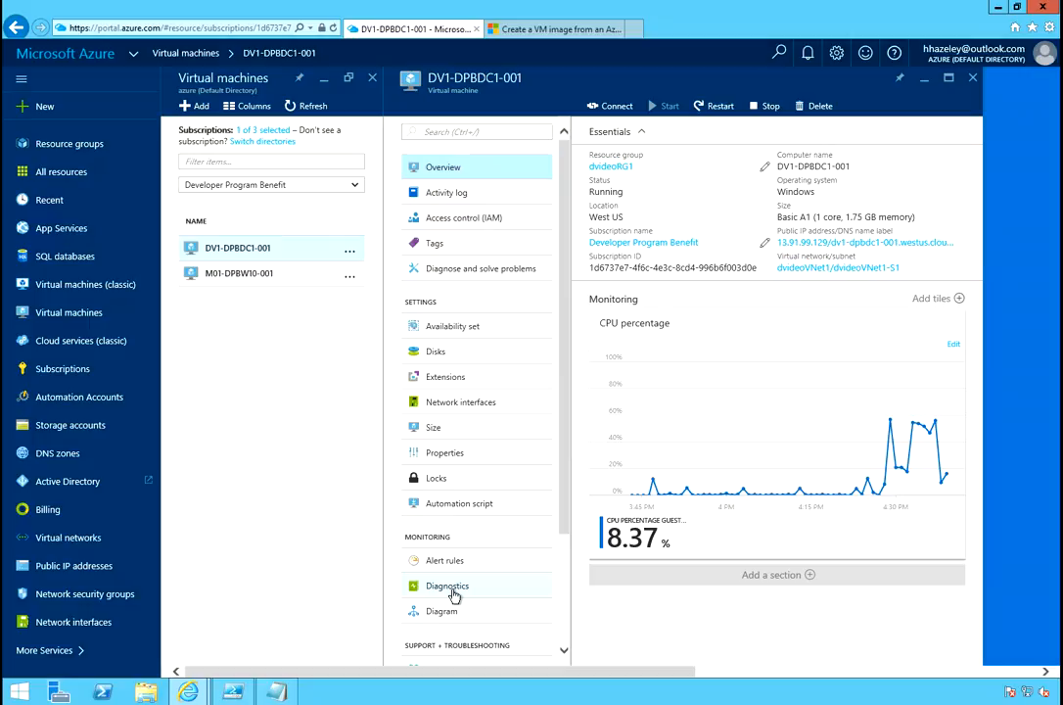
Open the Diagnostics settings under Monitoring for DV1-DPBDC1-001.
click(447, 585)
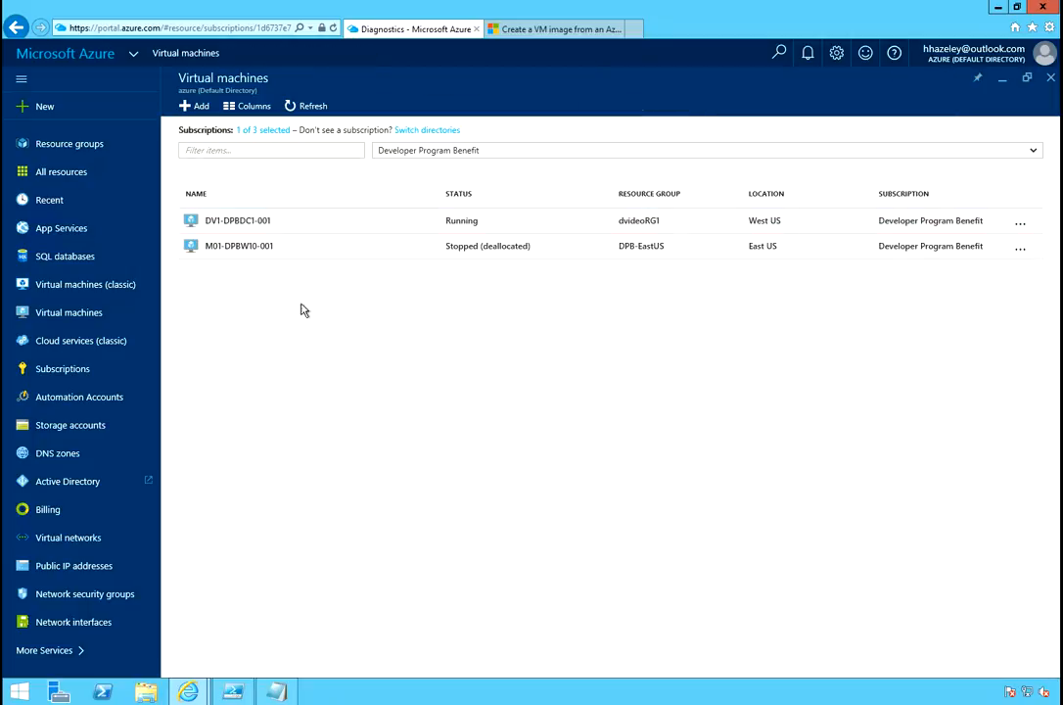
Select DV1-DPBDC1-001 in the Virtual machines list to open its overview.
click(258, 225)
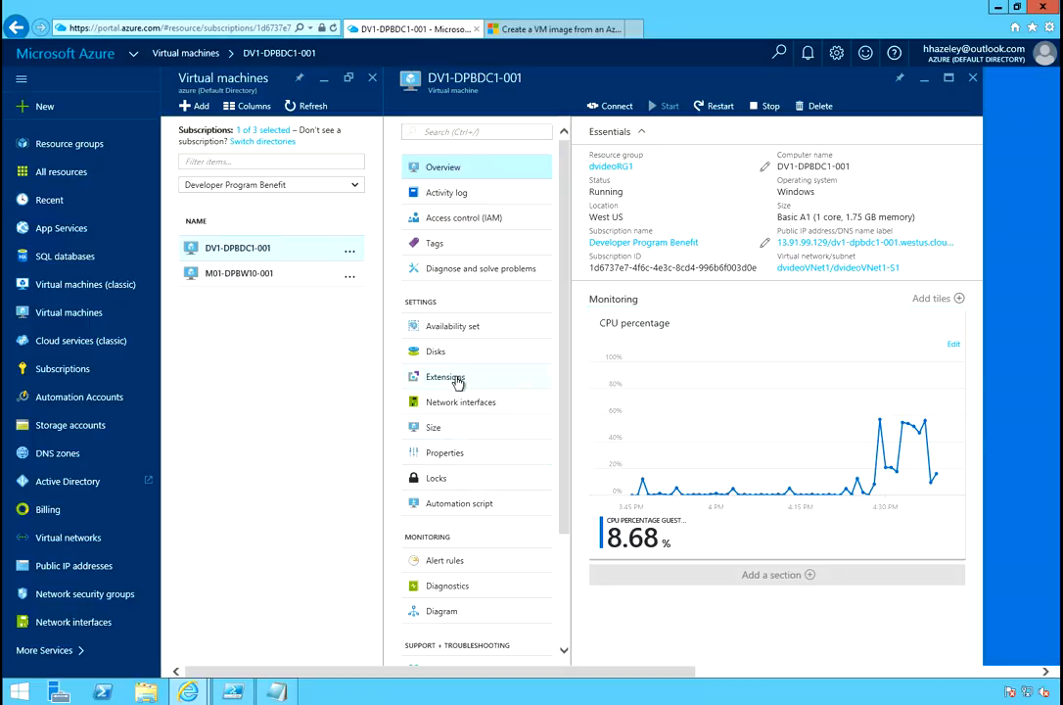
Review the VM's extensions and the IaaSDiagnostics status, then close back to the VM list.
click(511, 382)
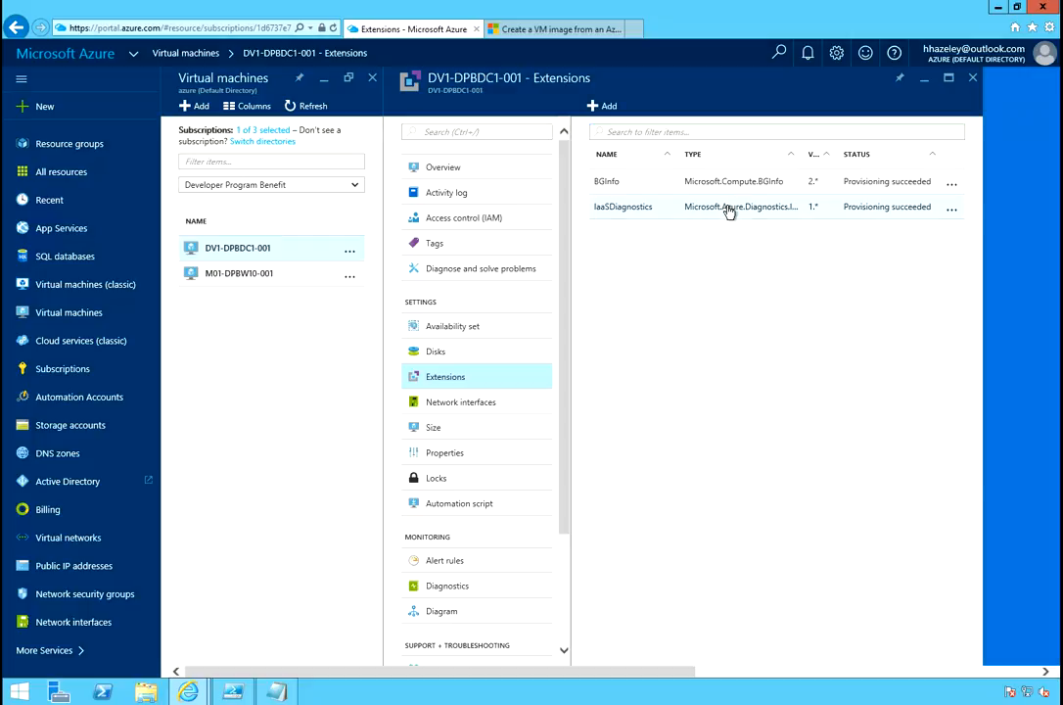
click(729, 213)
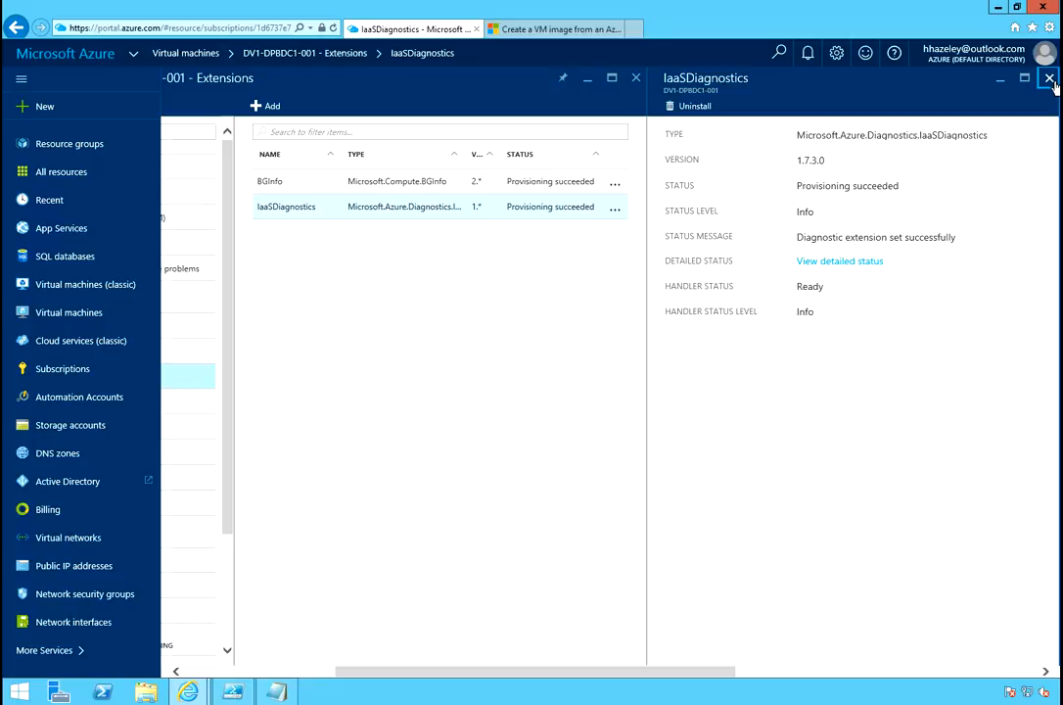
click(1049, 78)
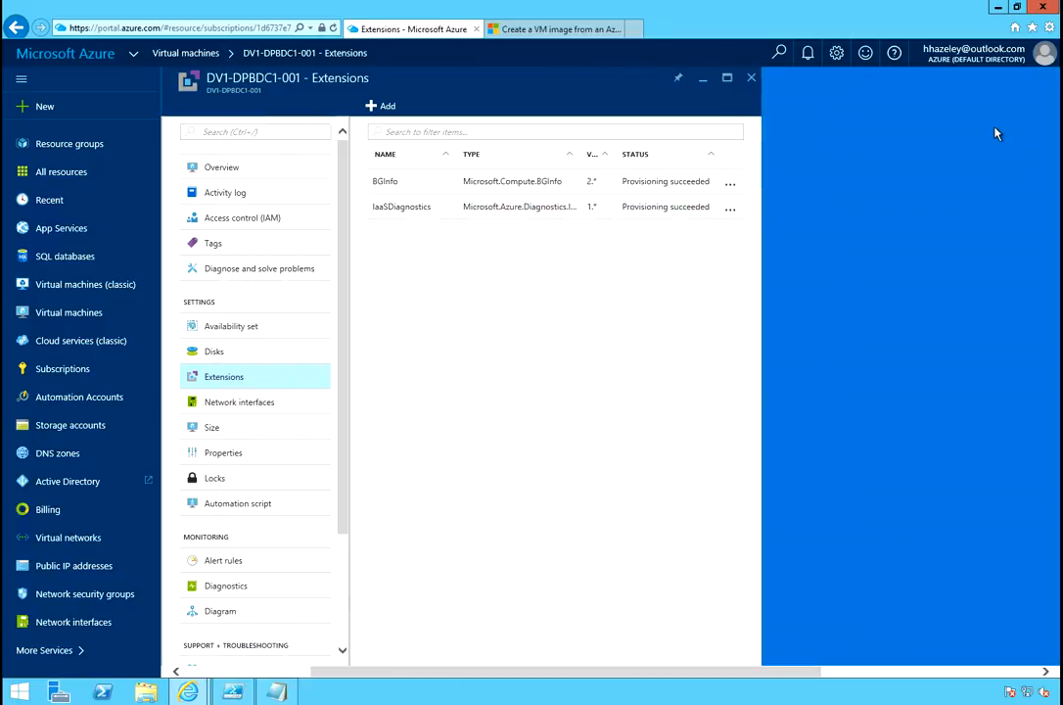
click(731, 211)
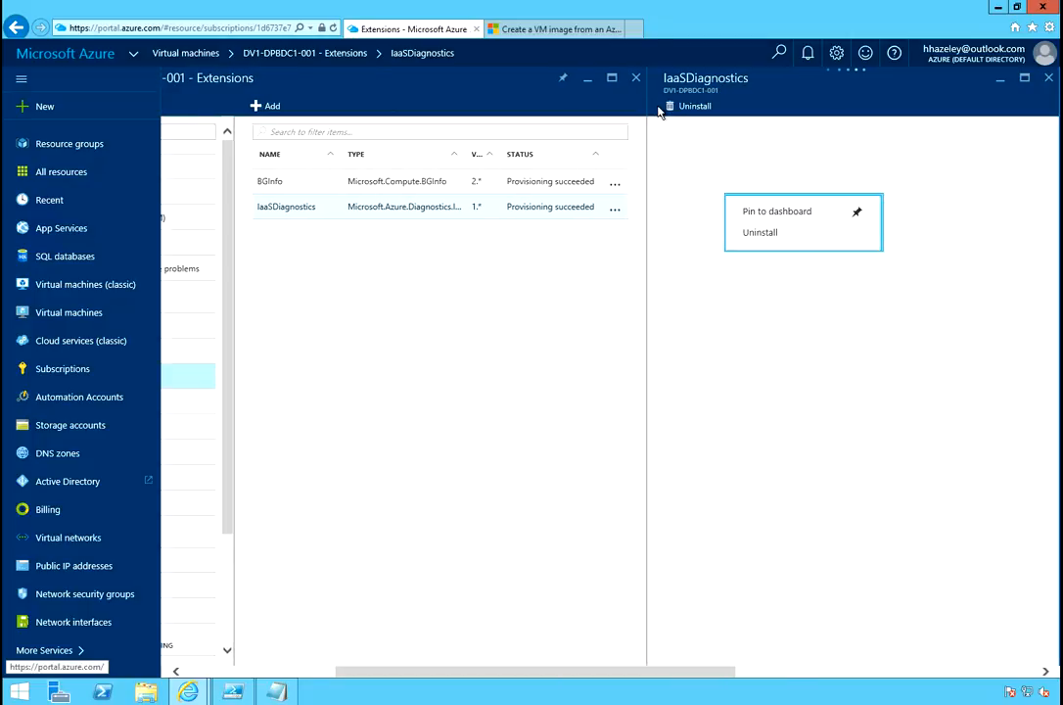
click(637, 81)
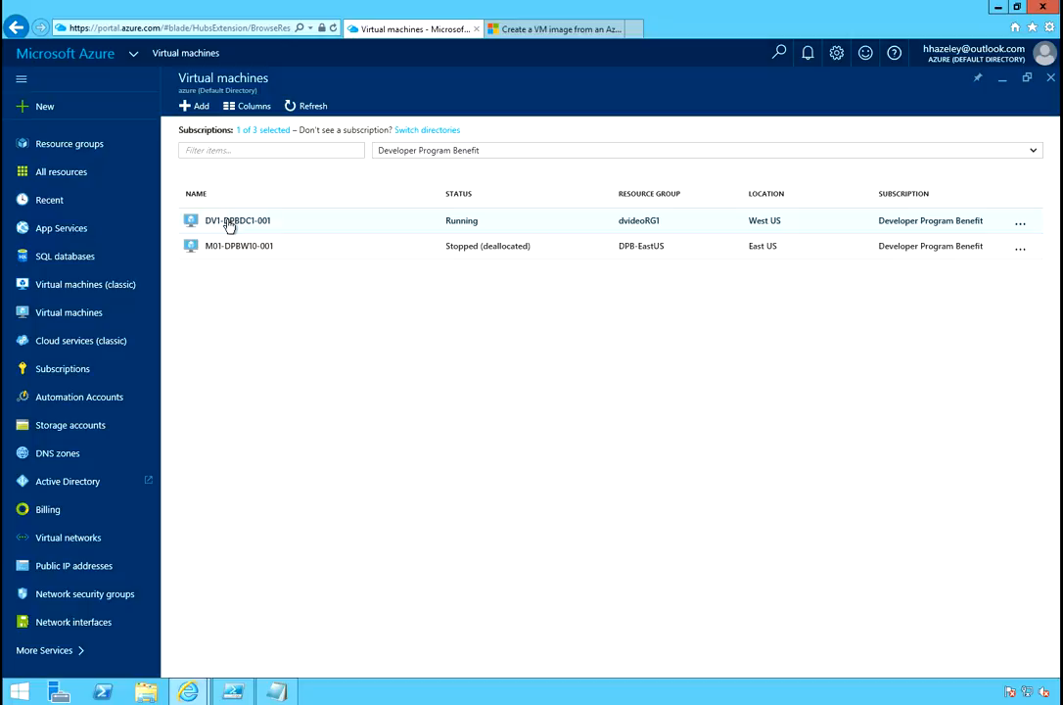
Download and open DV1-DPBDC1-001's .rdp file, connecting despite the unknown publisher warning.
click(229, 223)
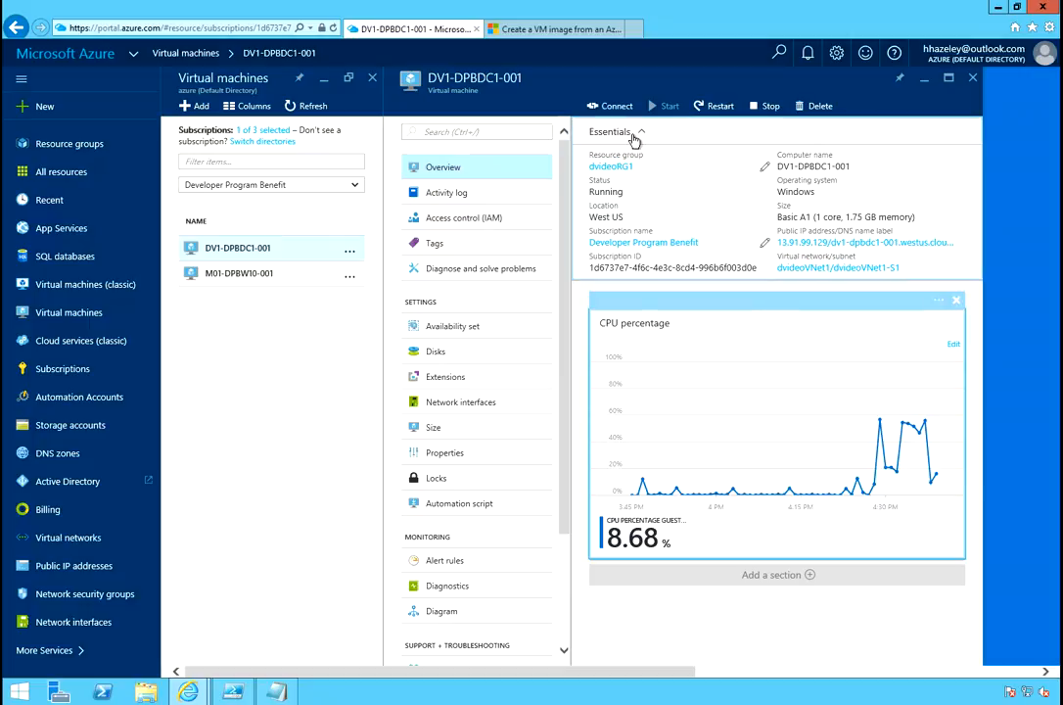
click(610, 107)
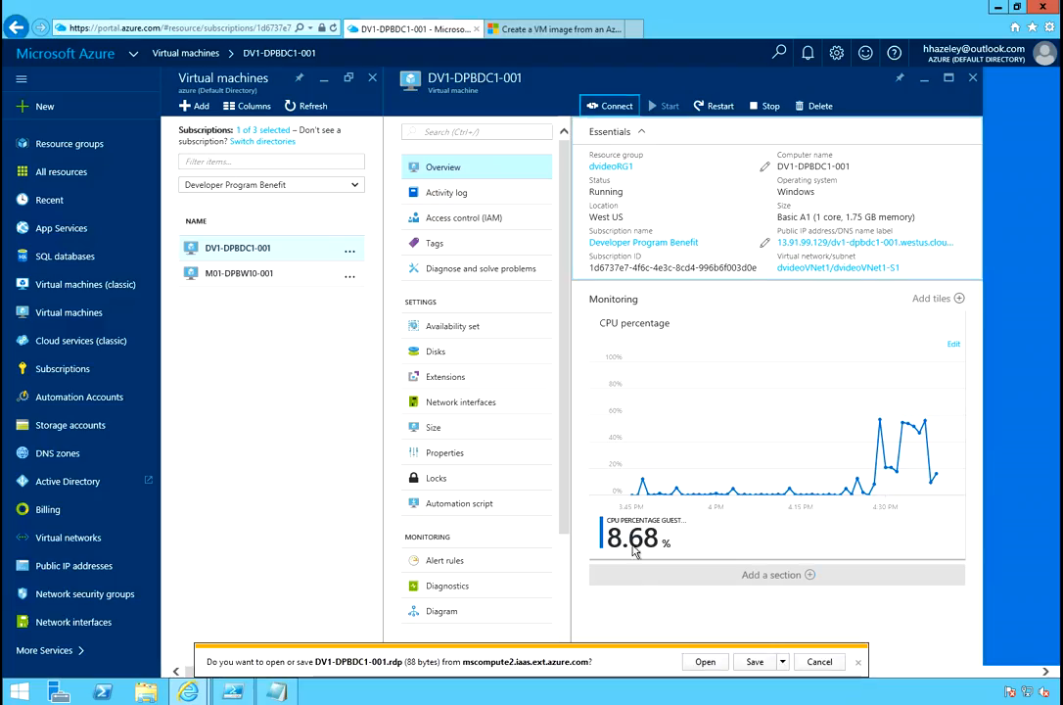
click(698, 664)
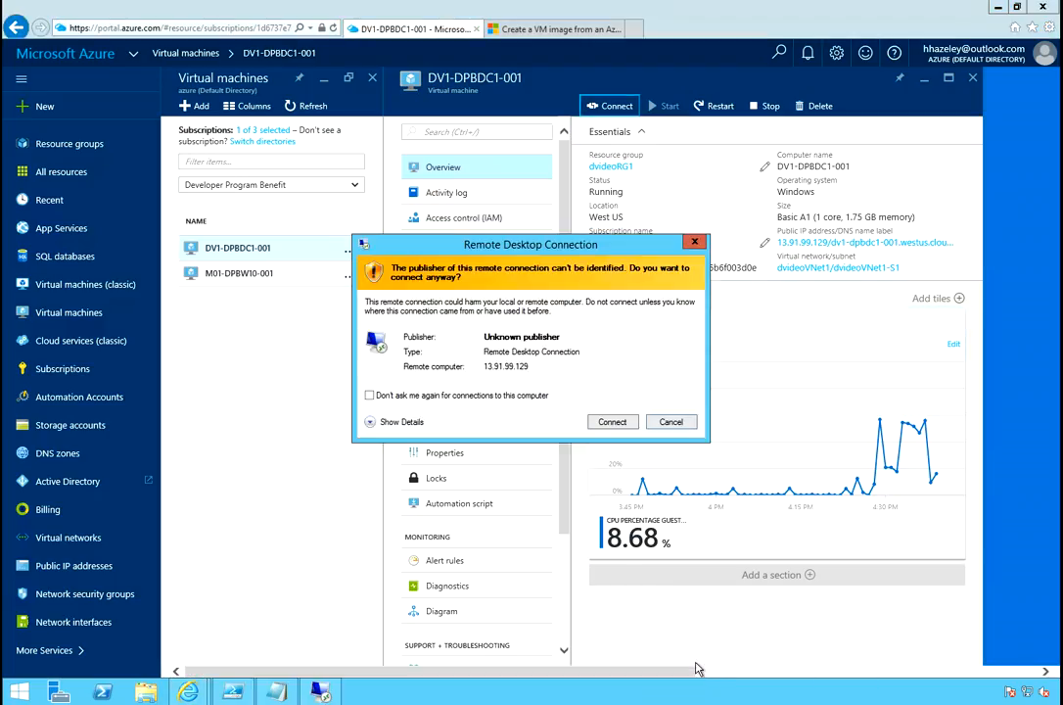
click(615, 422)
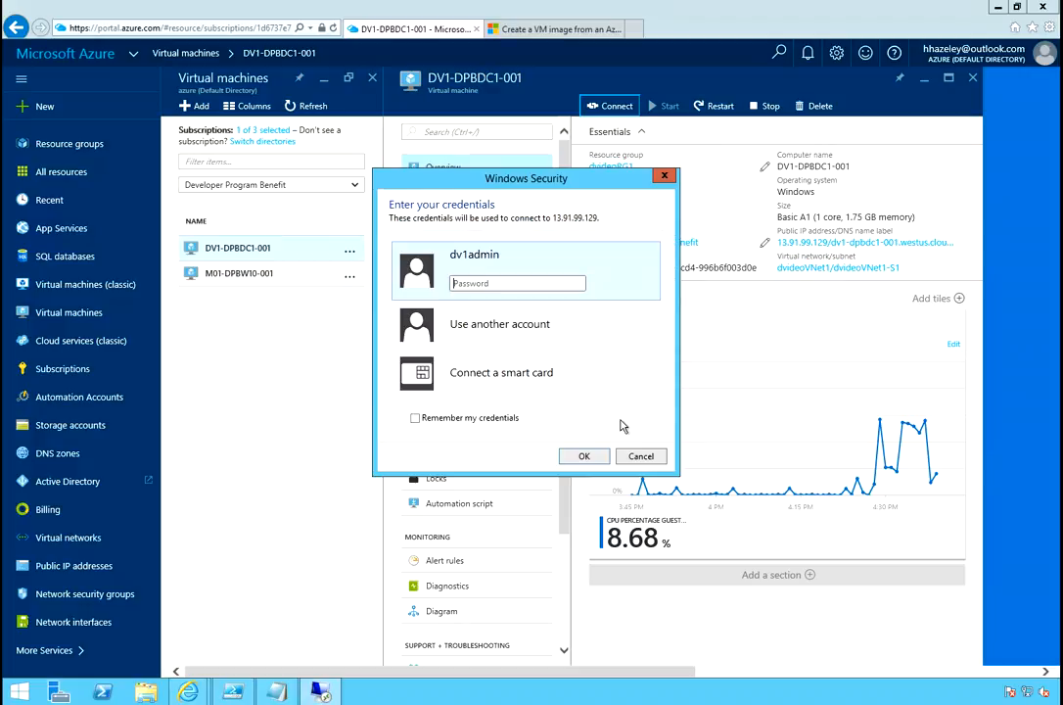
Sign in with the administrator password and accept the certificate warning.
click(515, 286)
text(••)
key(BackSpace)
key(BackSpace)
text(•••••••••••••)
key(Return)
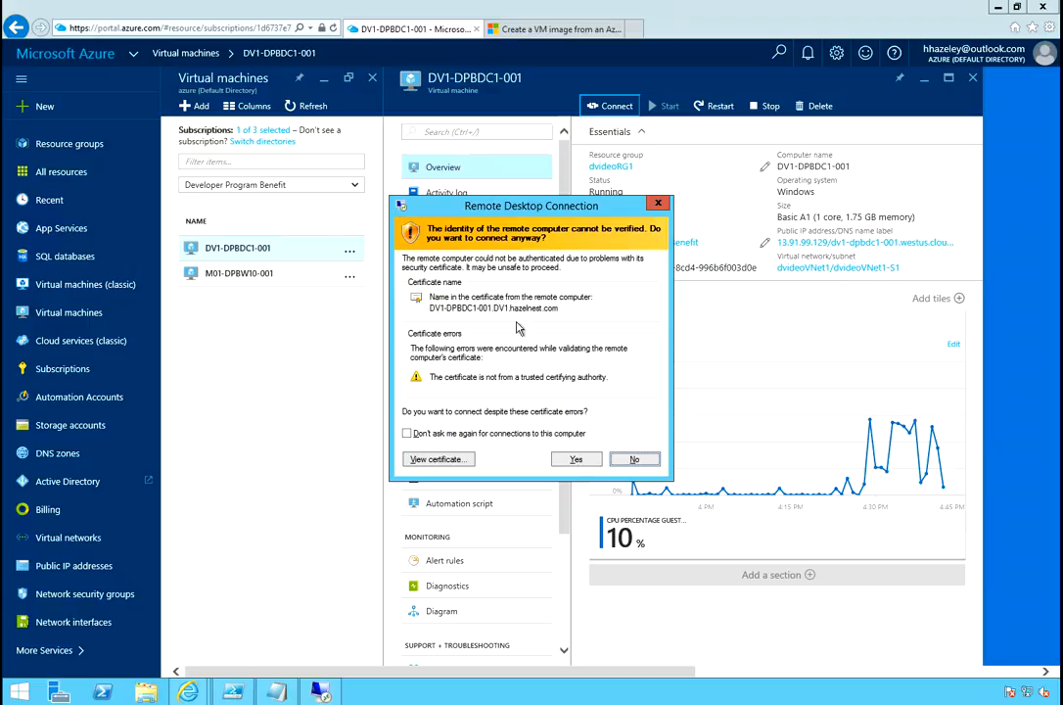
click(575, 459)
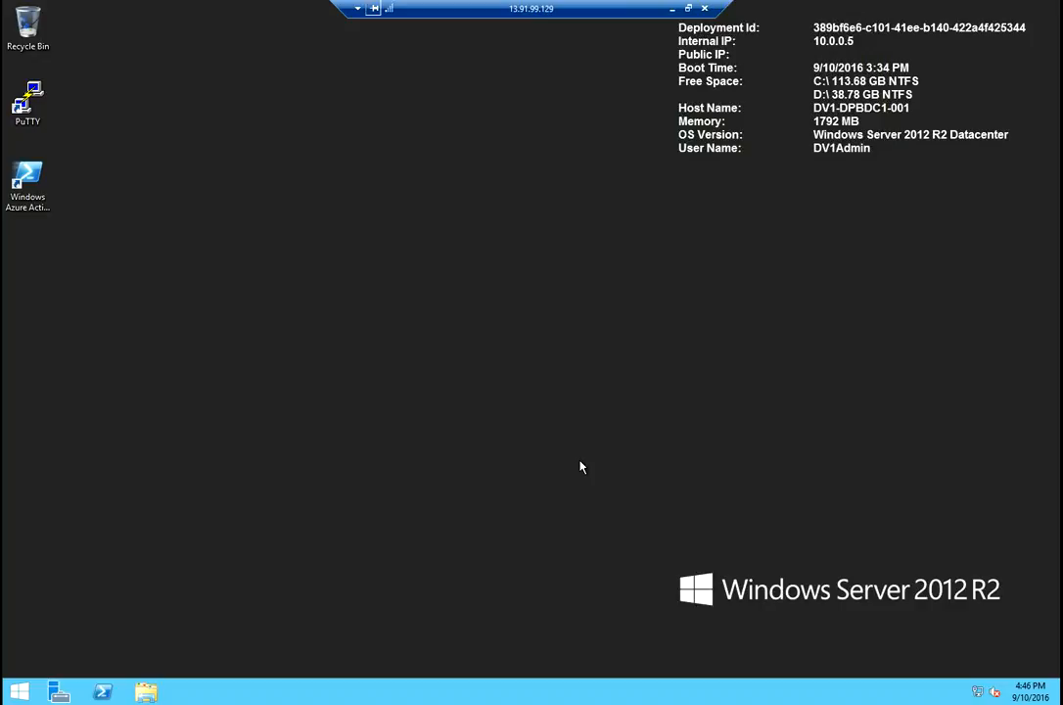
Launch Internet Explorer on the server from Start and accept its first-run settings.
click(20, 692)
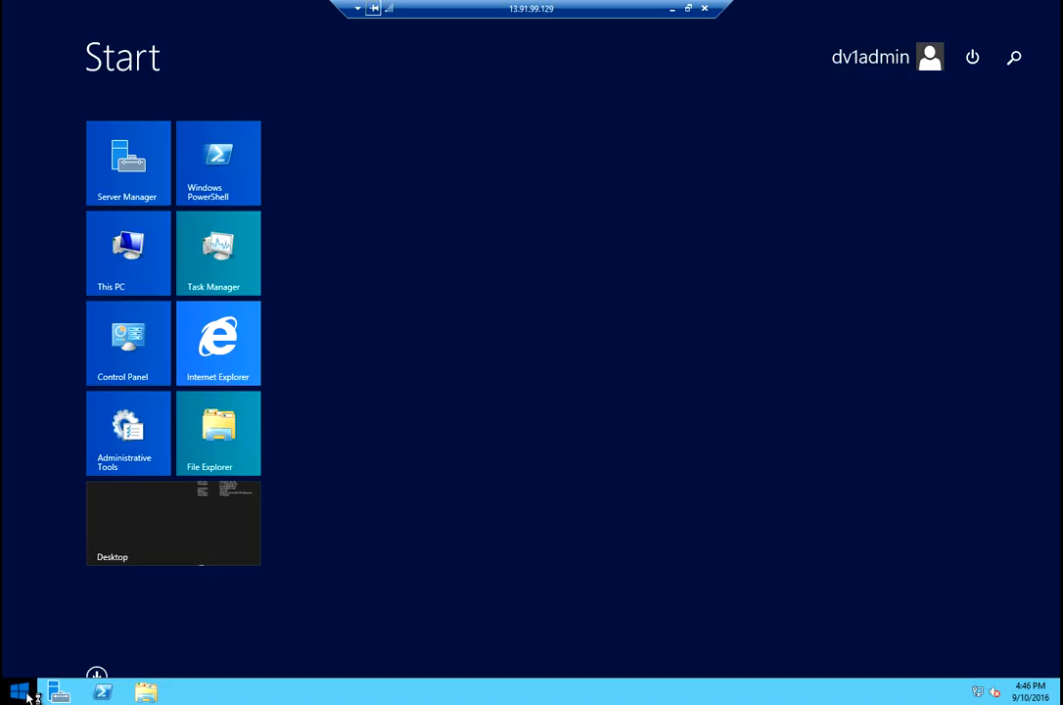
click(224, 358)
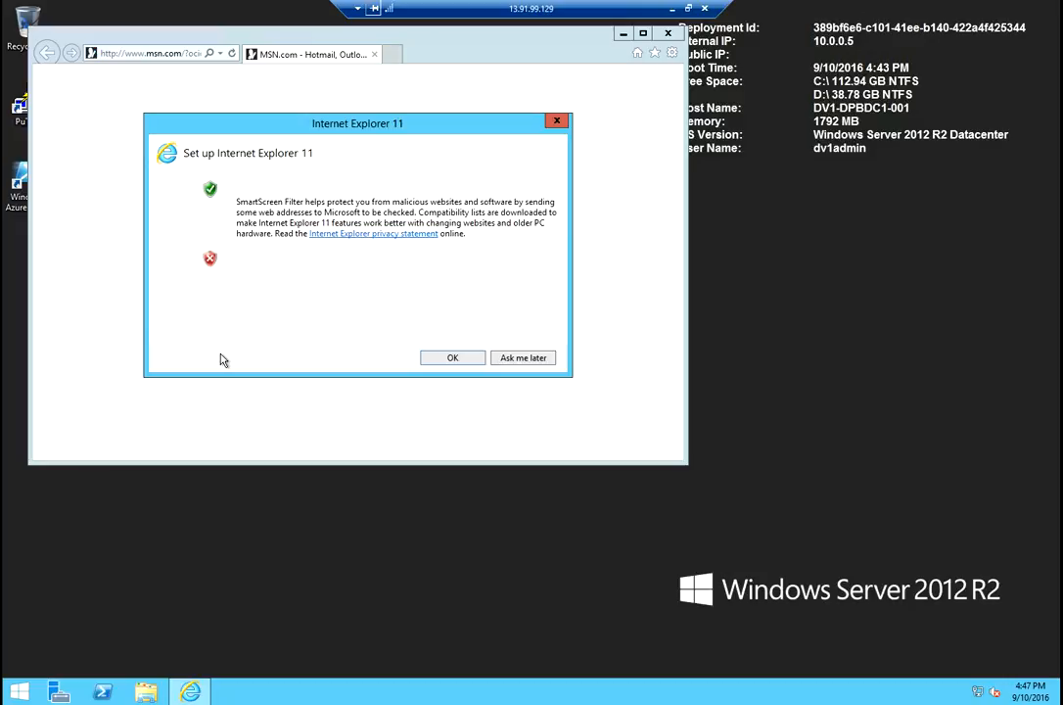
click(452, 358)
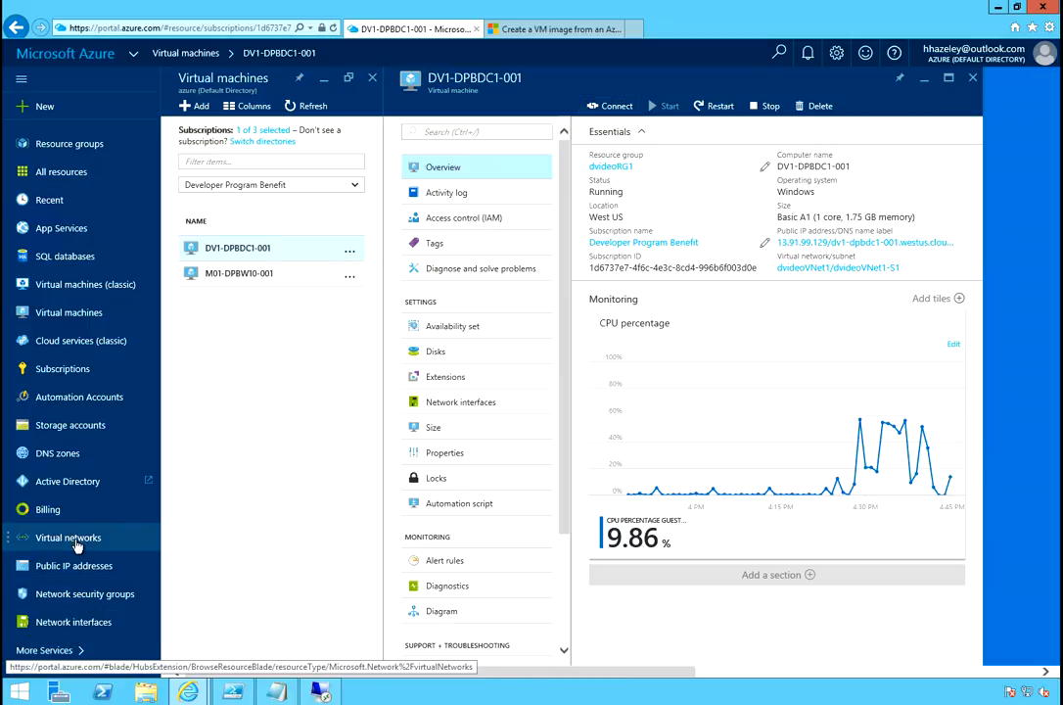
Go to Virtual networks, pick dvideoVNet1, and view its DNS servers page, currently on Azure DNS.
click(126, 437)
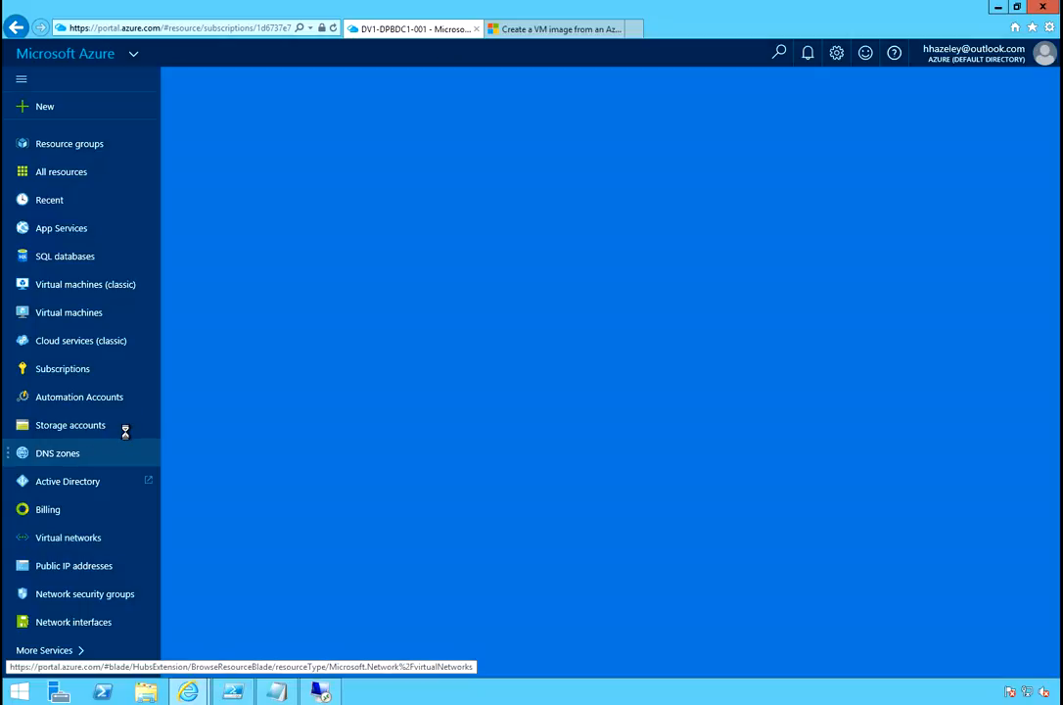
click(127, 436)
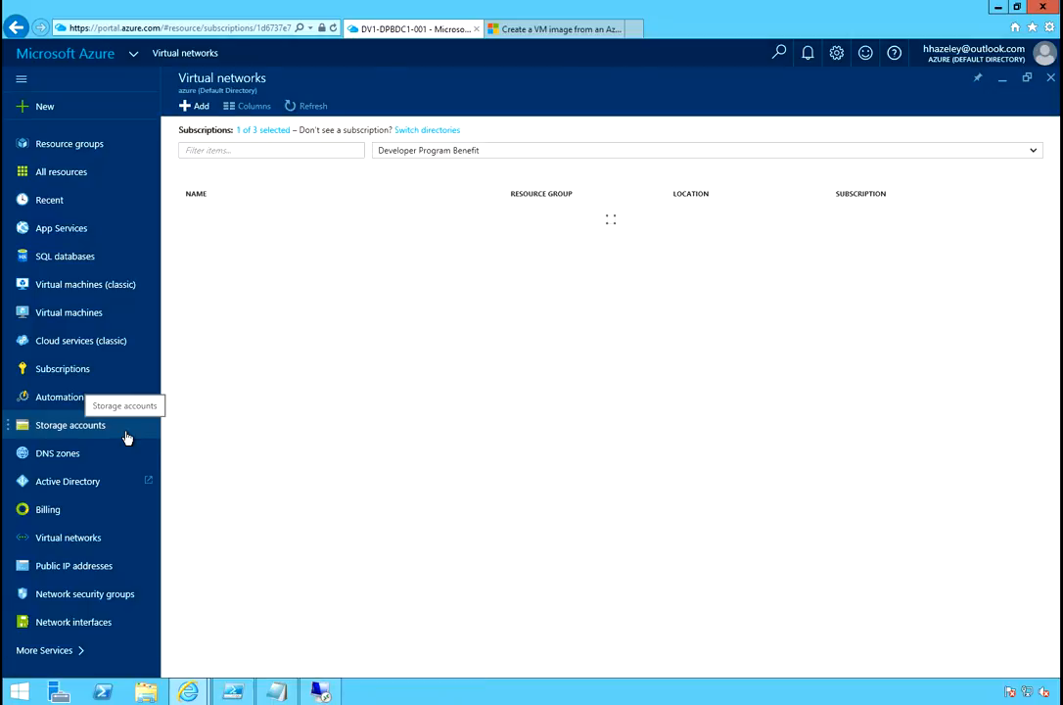
click(126, 438)
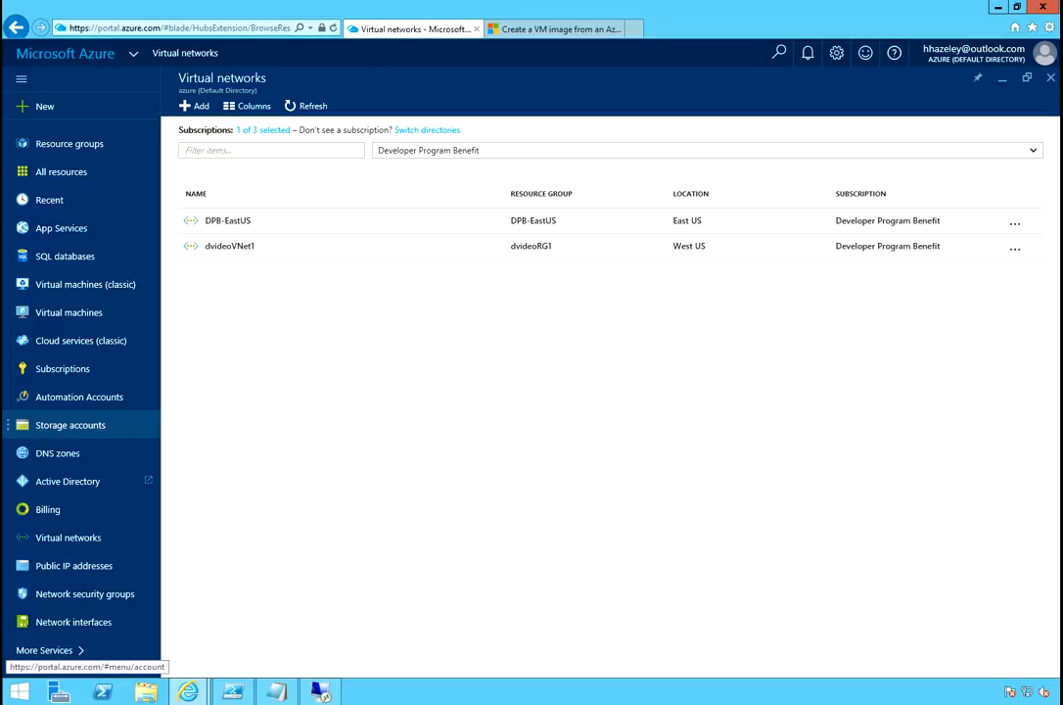
click(227, 247)
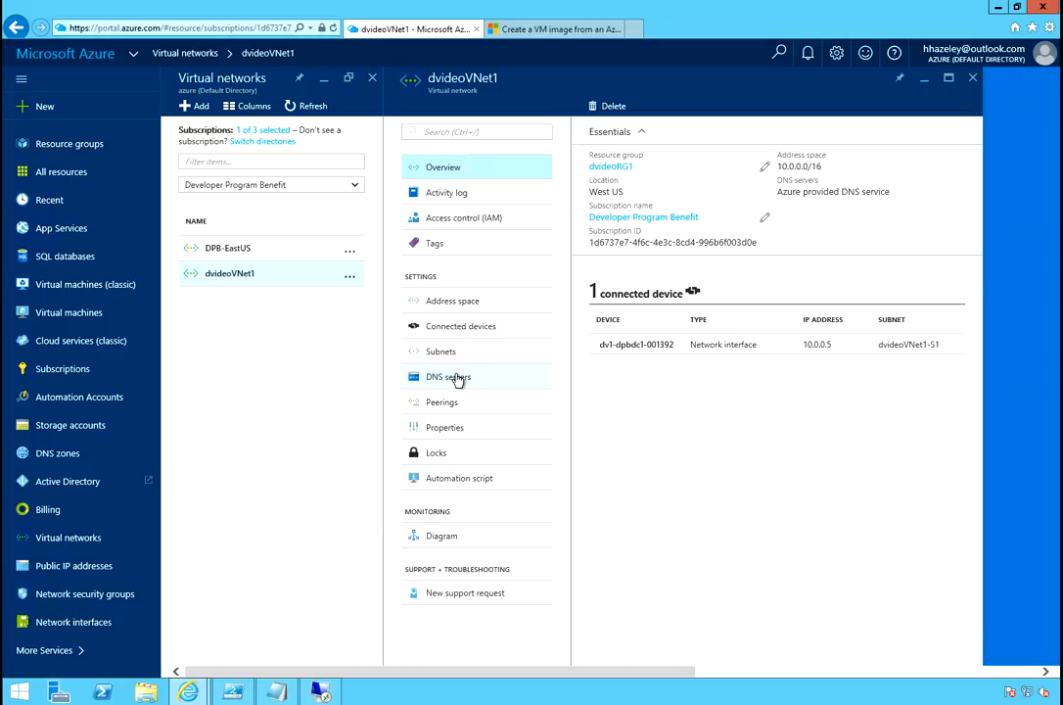
click(456, 378)
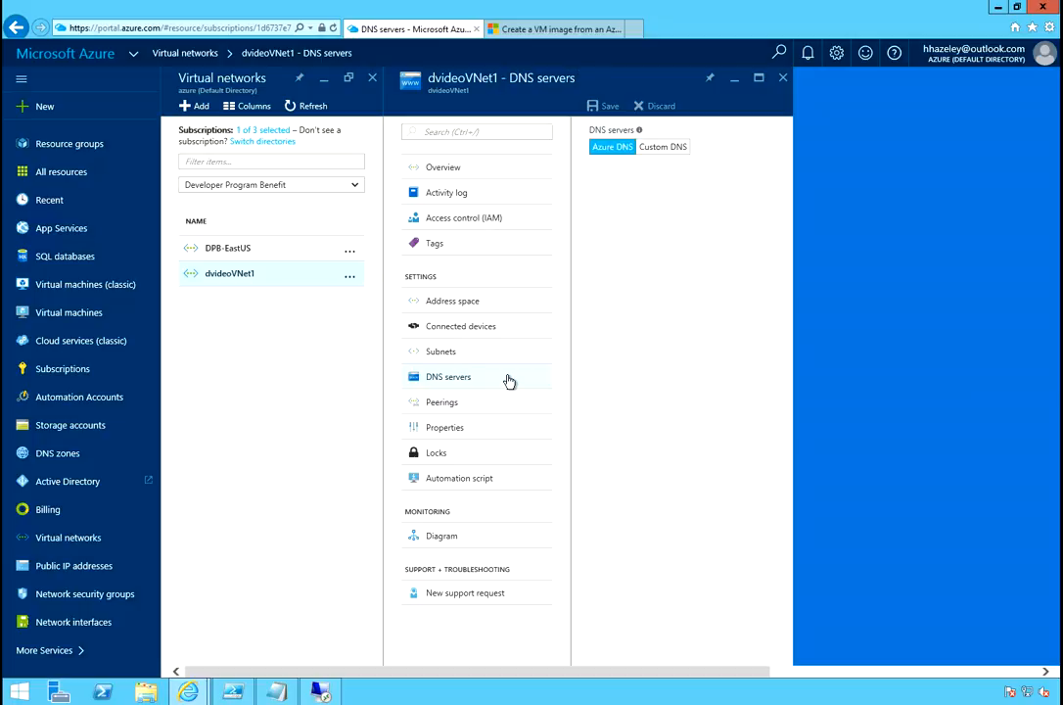
Switch dvideoVNet1 to Custom DNS with primary server 10.0.0.5 and save.
click(667, 149)
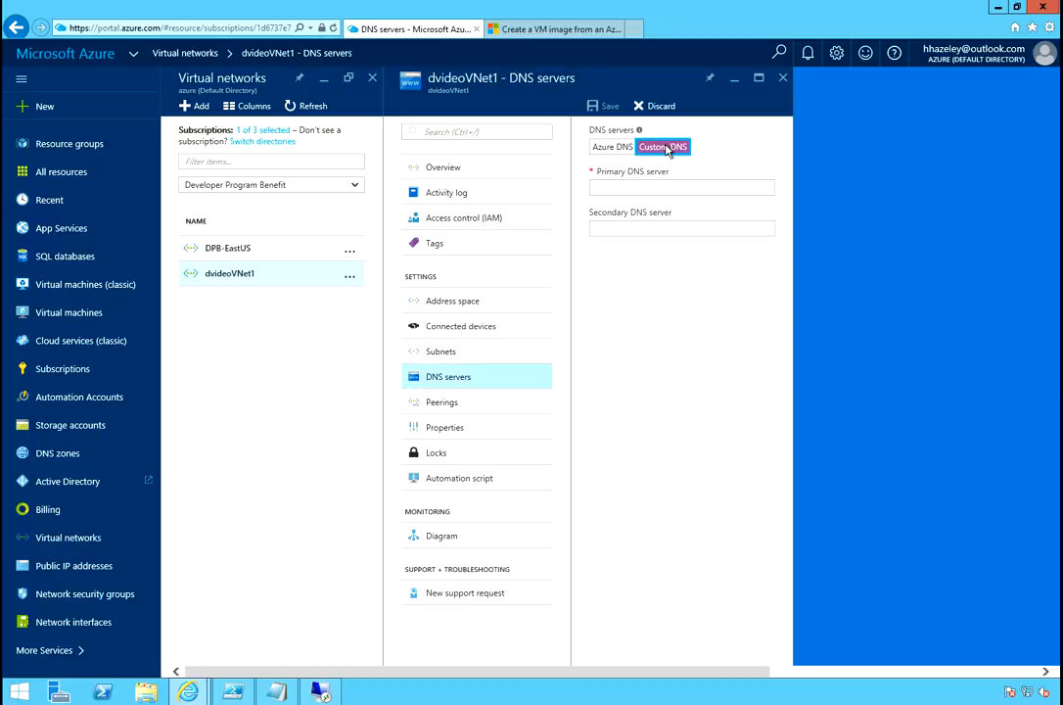
click(634, 186)
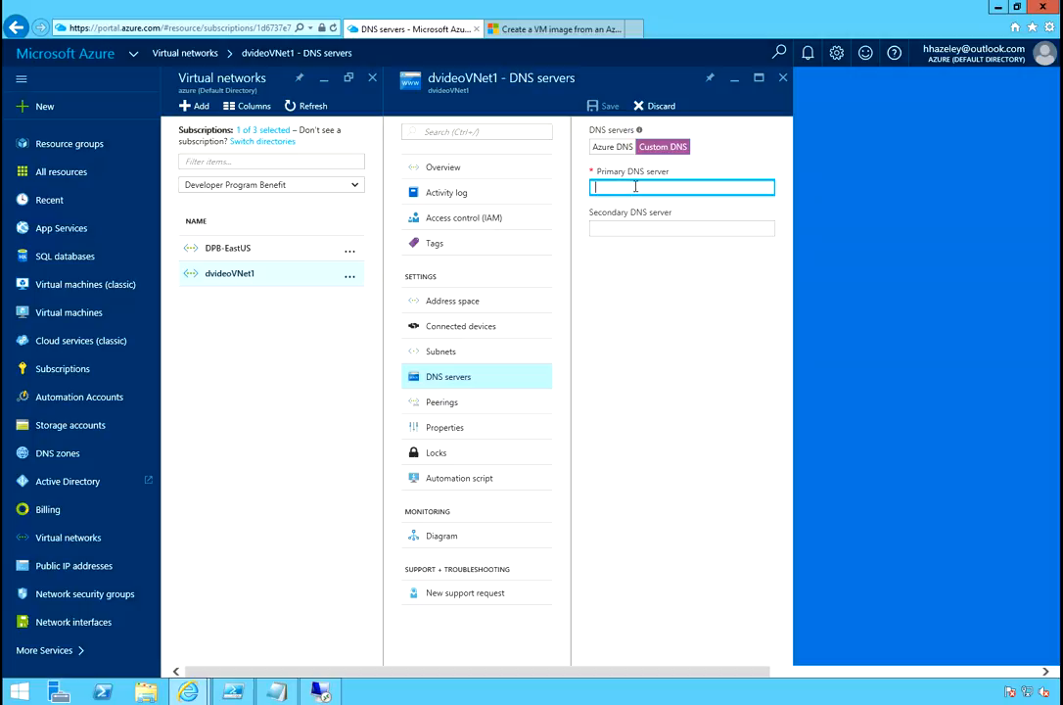
text(10.0.0.5)
key(BackSpace)
text(0)
key(BackSpace)
text(5)
key(Tab)
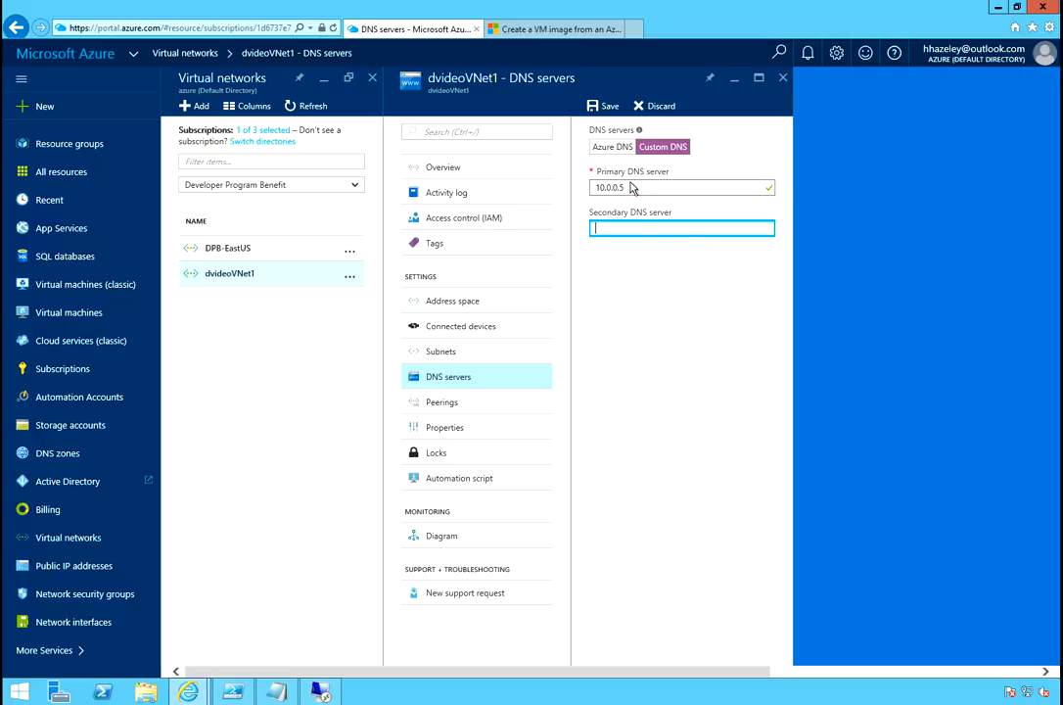
click(609, 105)
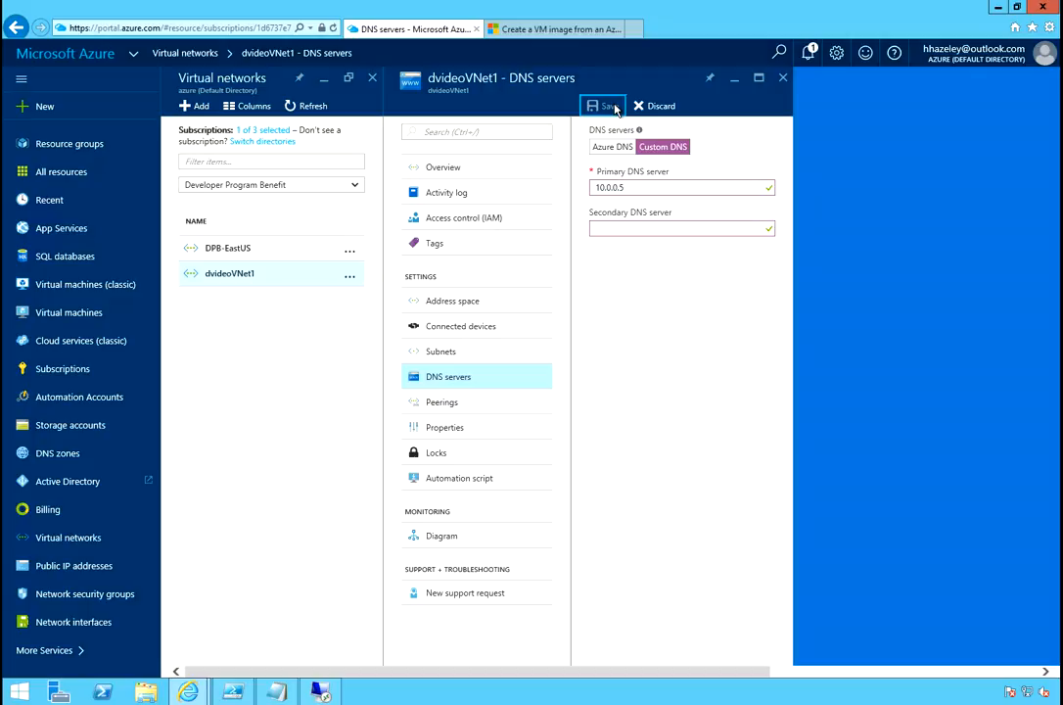
Confirm the save succeeded in notifications, then close the DNS servers blade.
click(808, 55)
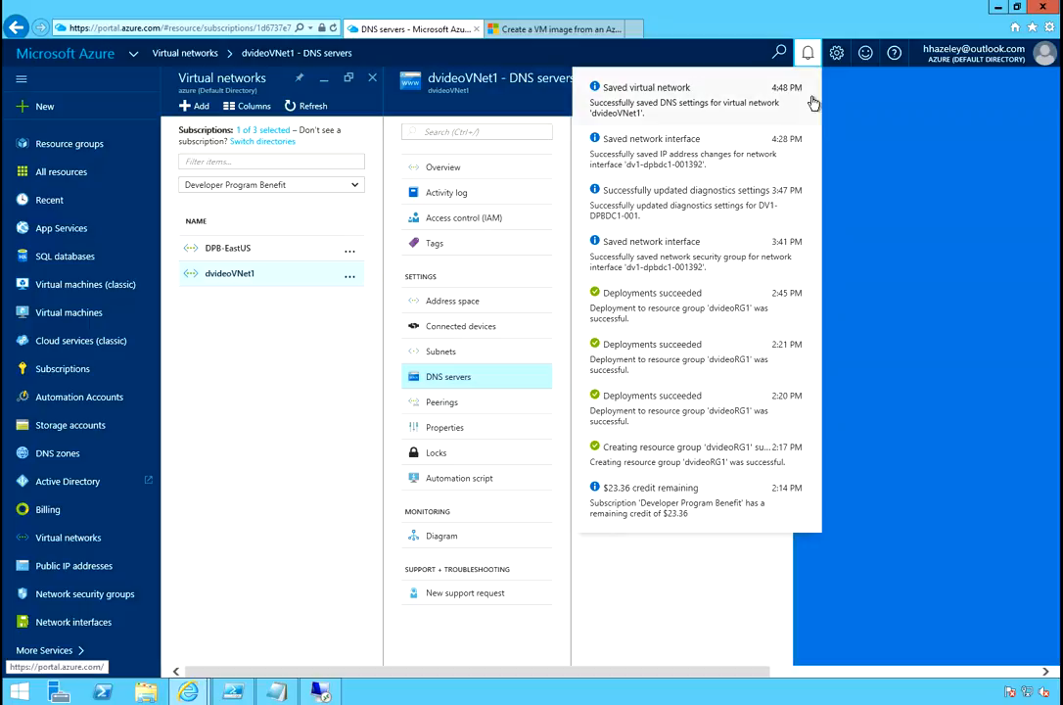
click(808, 53)
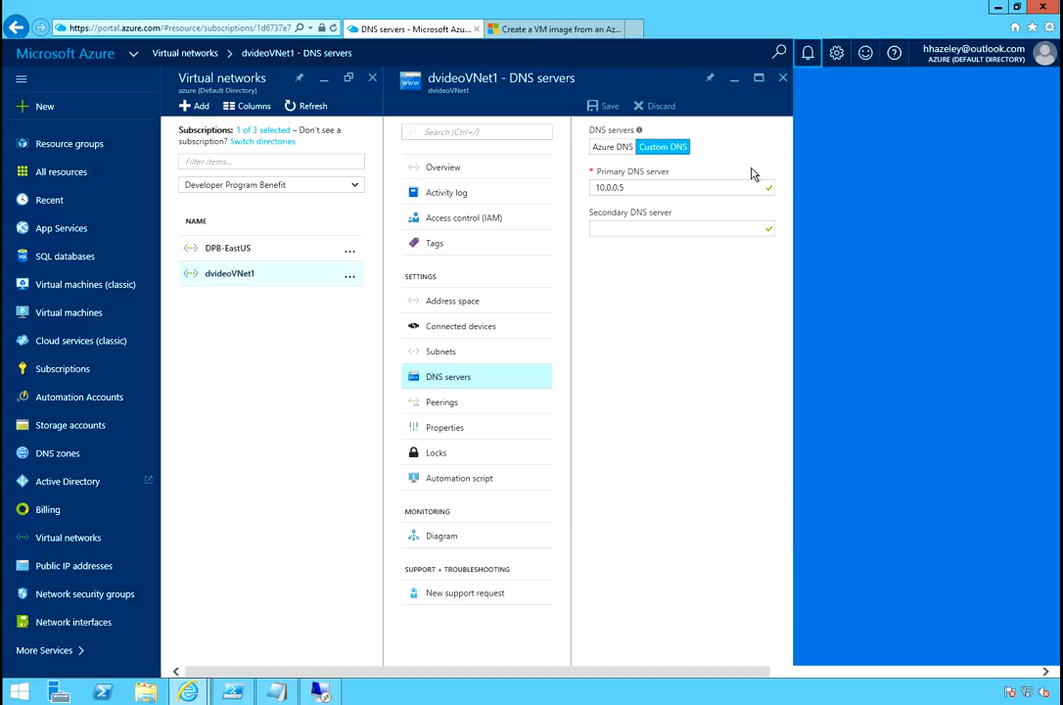
click(784, 82)
click(784, 82)
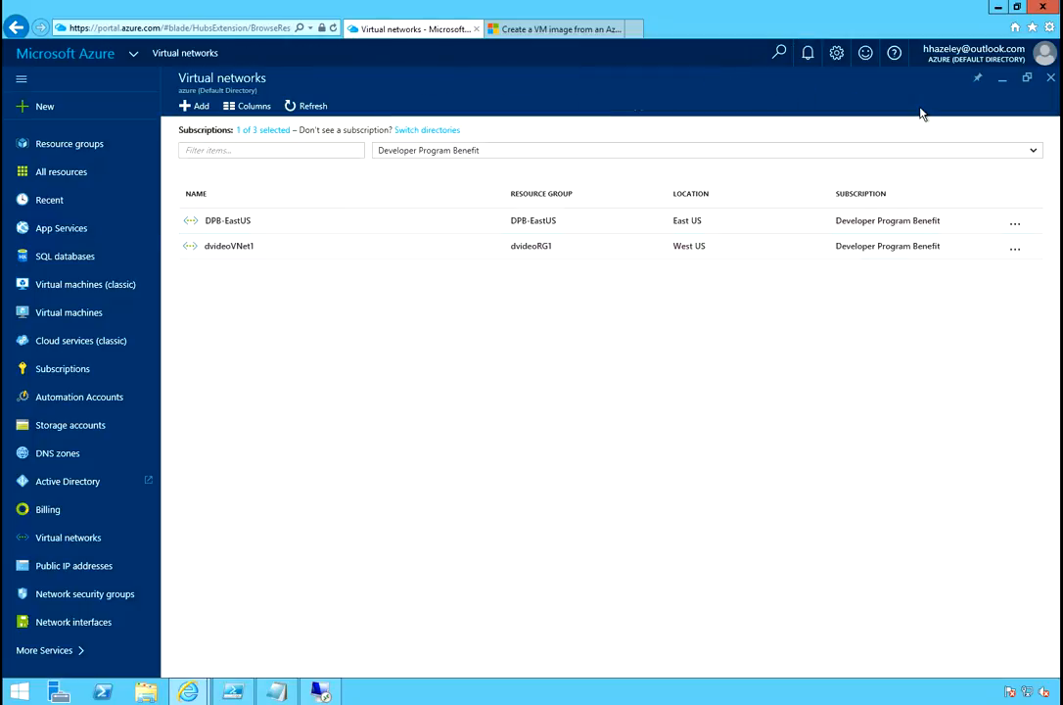